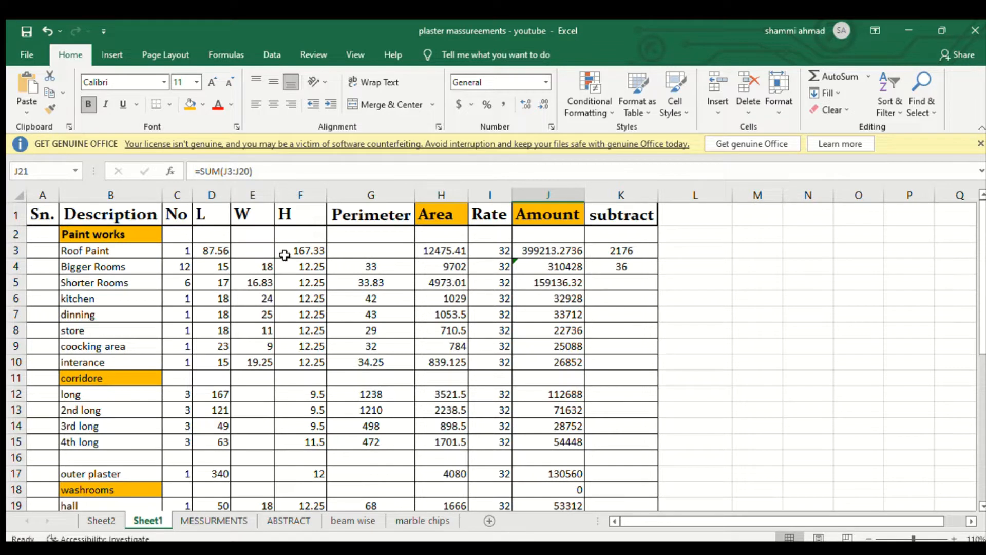
# - Inspect the Area formulas of the Roof Paint and Bigger Rooms rows, leaving both unchanged
pyautogui.doubleClick(433, 251)
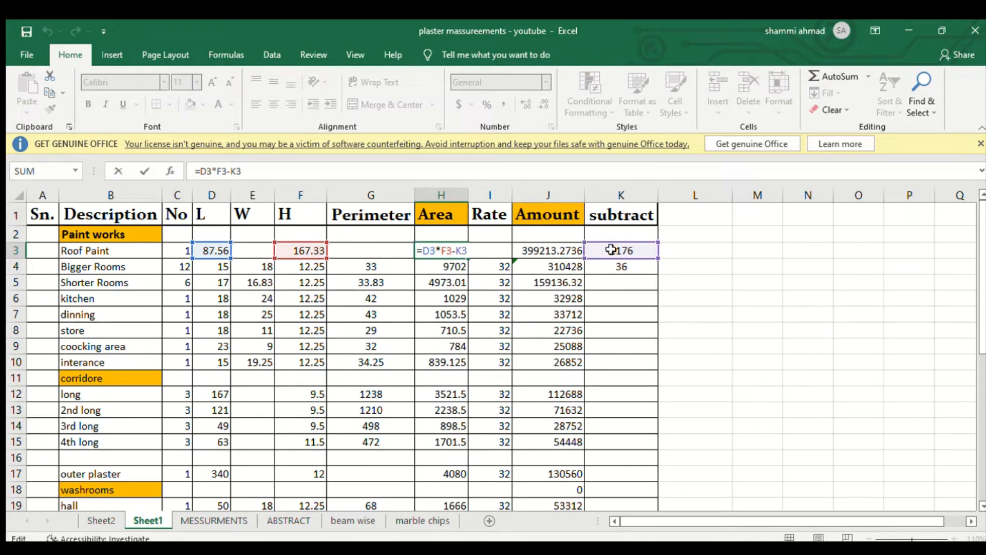
pyautogui.press('Return')
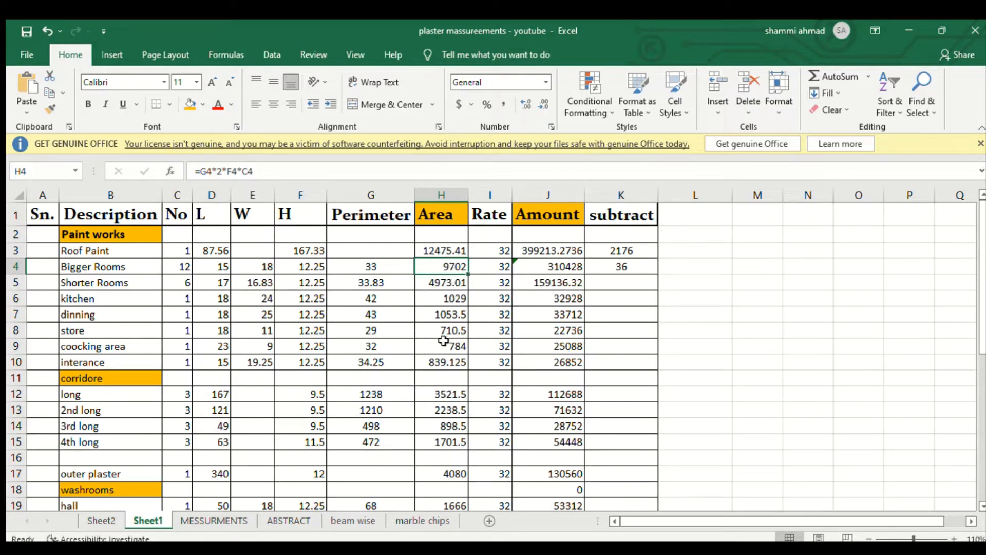
pyautogui.doubleClick(456, 267)
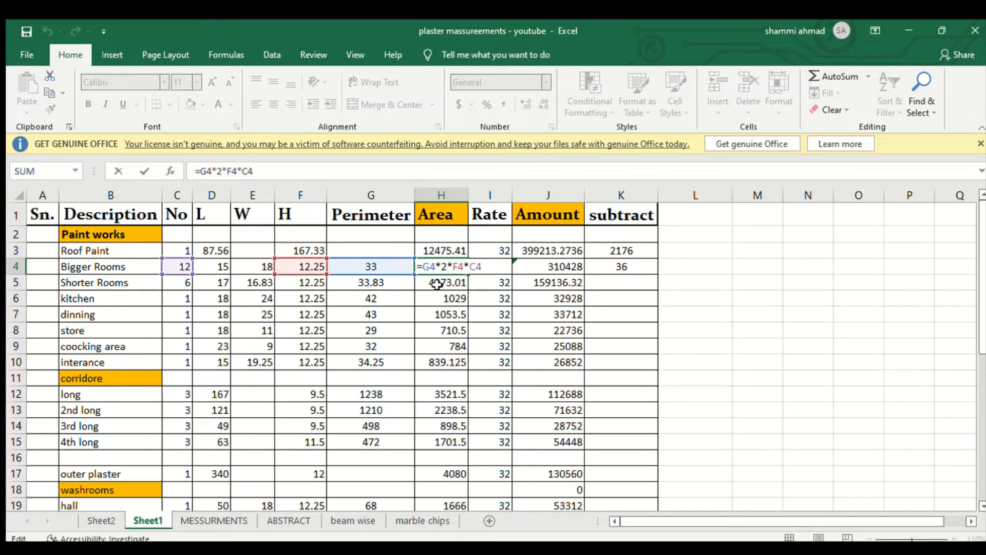
pyautogui.press('Escape')
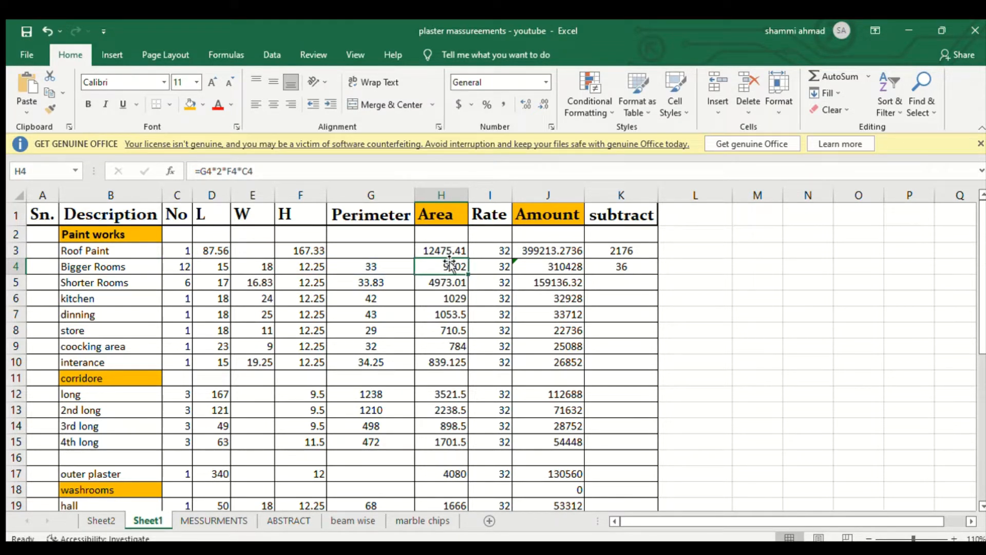
pyautogui.doubleClick(445, 250)
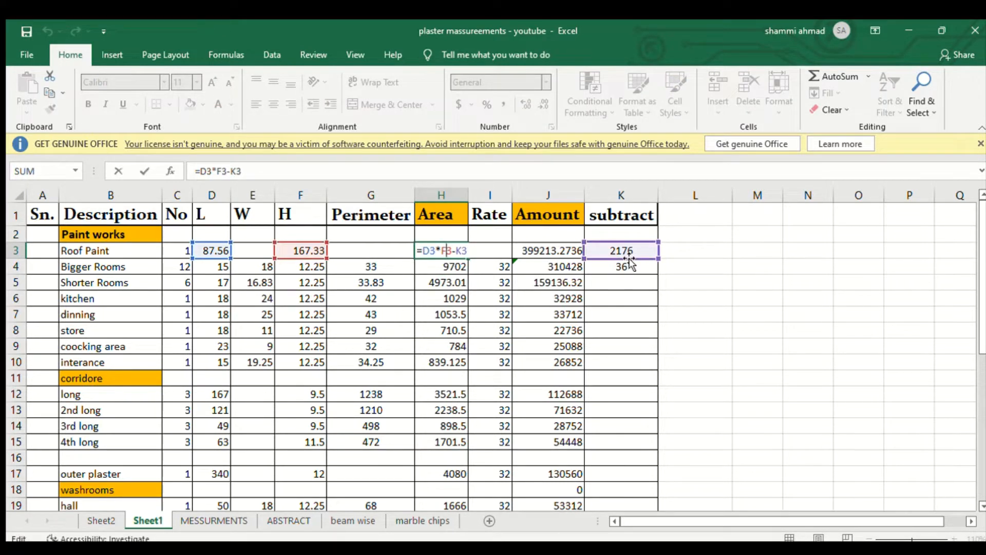
pyautogui.press('Escape')
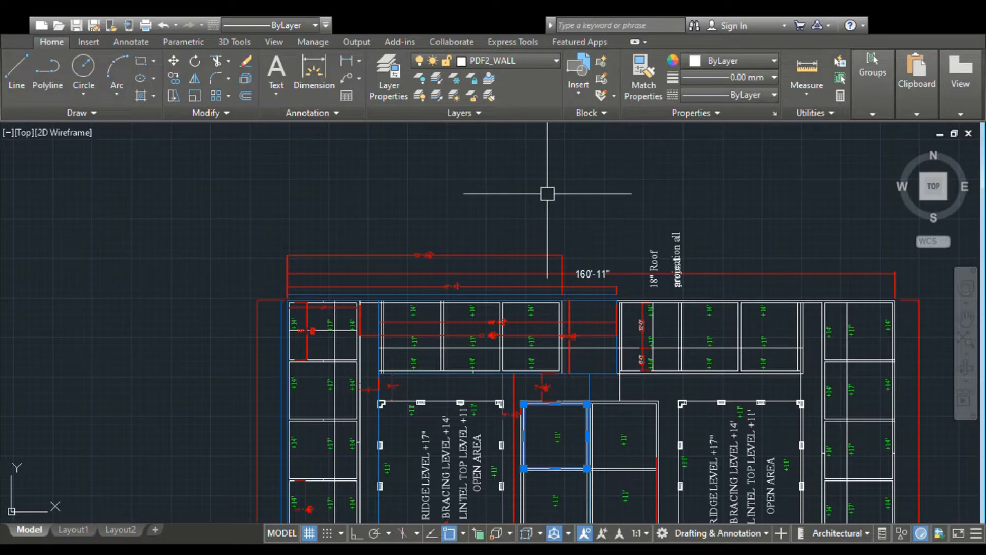
# - Switch to the AutoCAD floor plan and examine the dimensioned room in the building's west wing
pyautogui.scroll(-5, 548, 194)
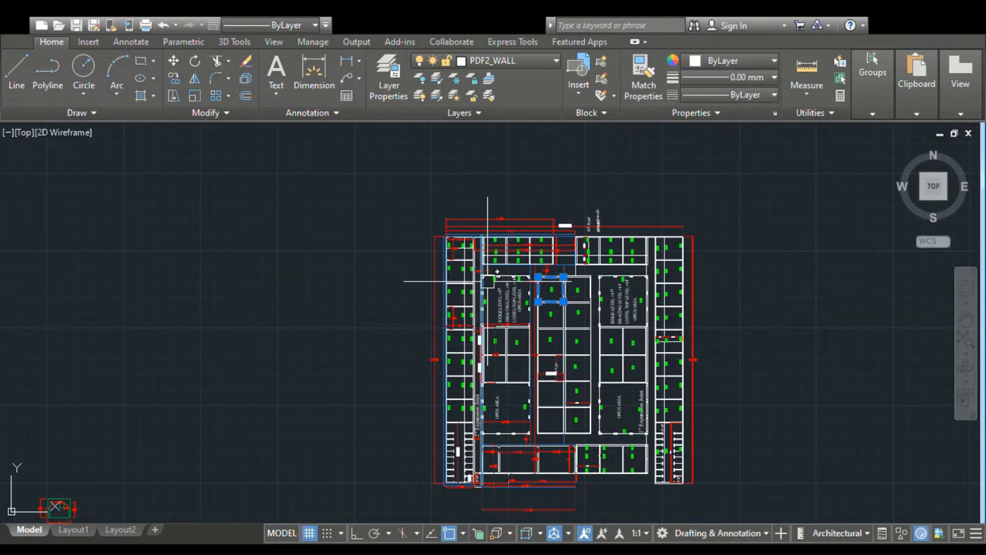
pyautogui.scroll(6, 454, 281)
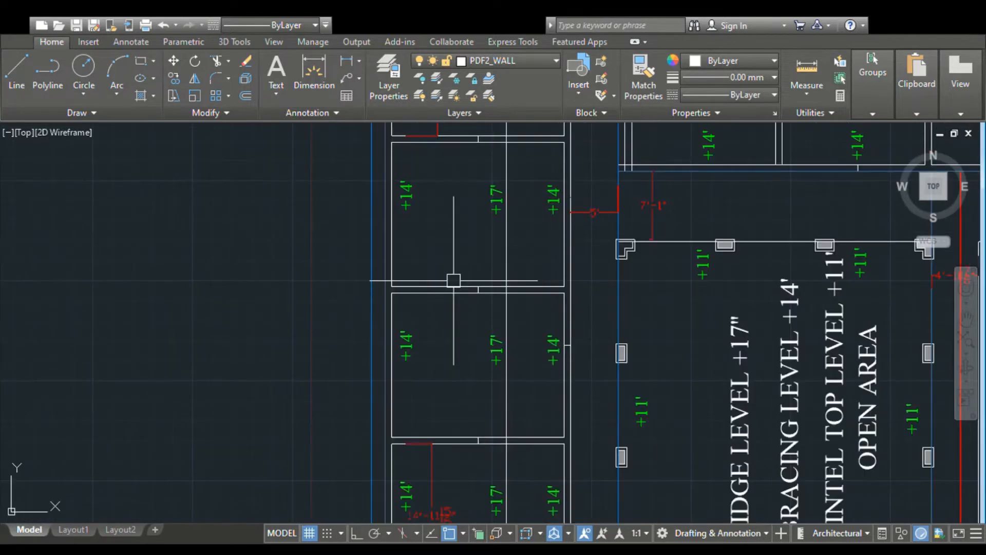
pyautogui.scroll(-9, 454, 280)
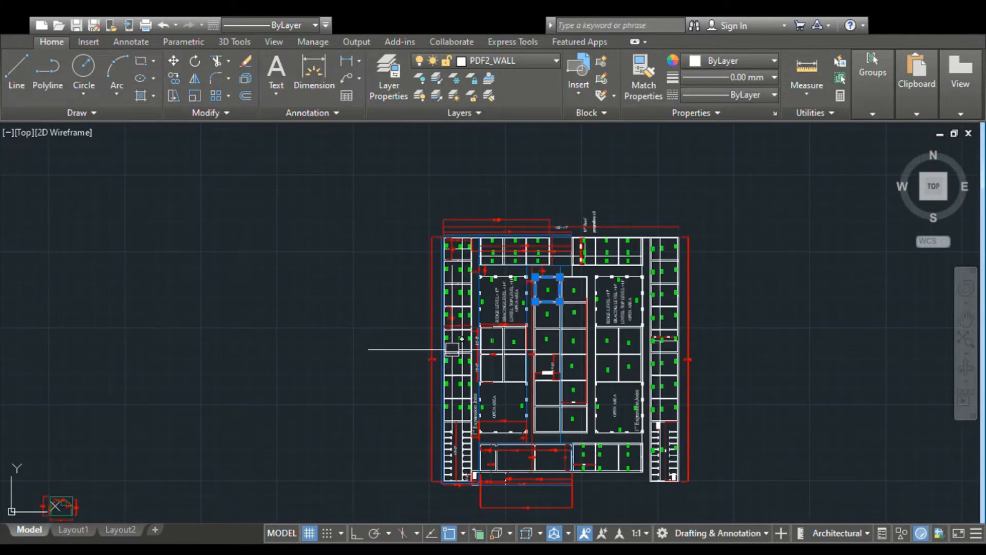
pyautogui.scroll(9, 453, 319)
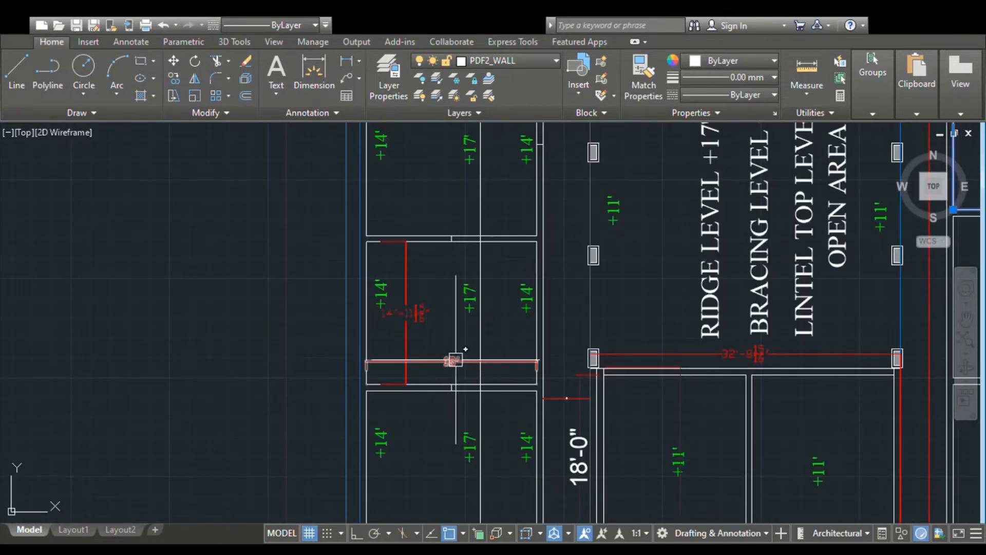
pyautogui.scroll(2, 455, 360)
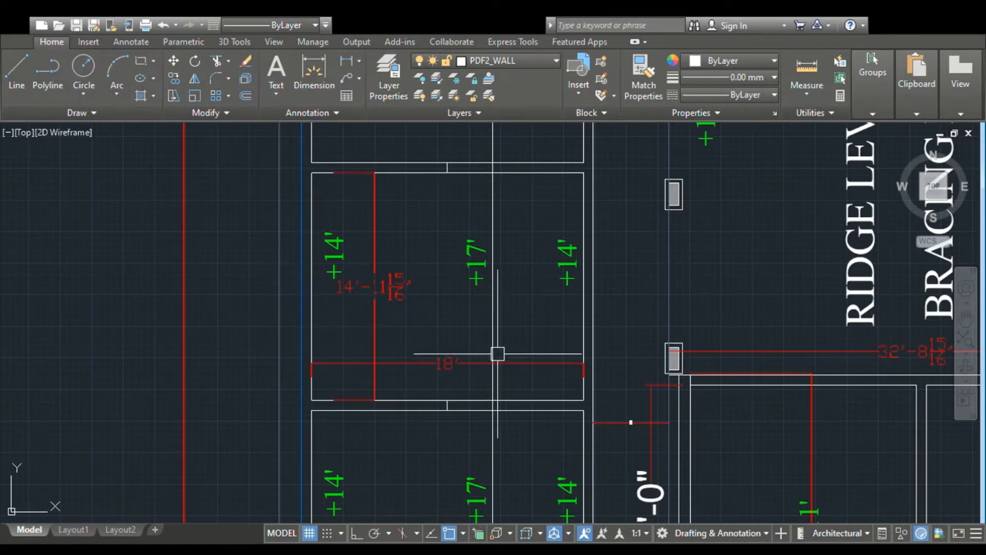
pyautogui.scroll(-5, 497, 353)
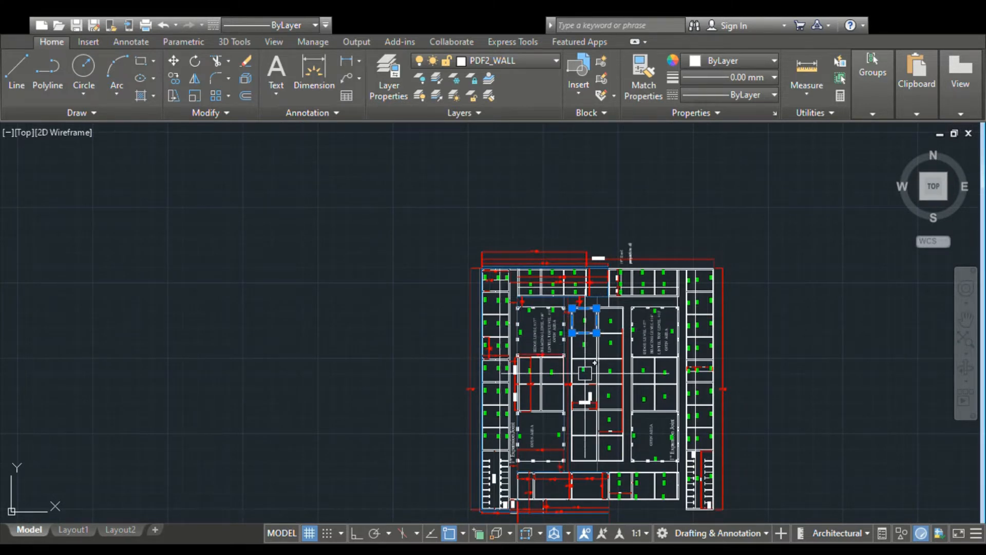
# - Deselect the highlighted room outline and examine the open areas, central rooms and corridor dimensions across the floor plan
pyautogui.press('Escape')
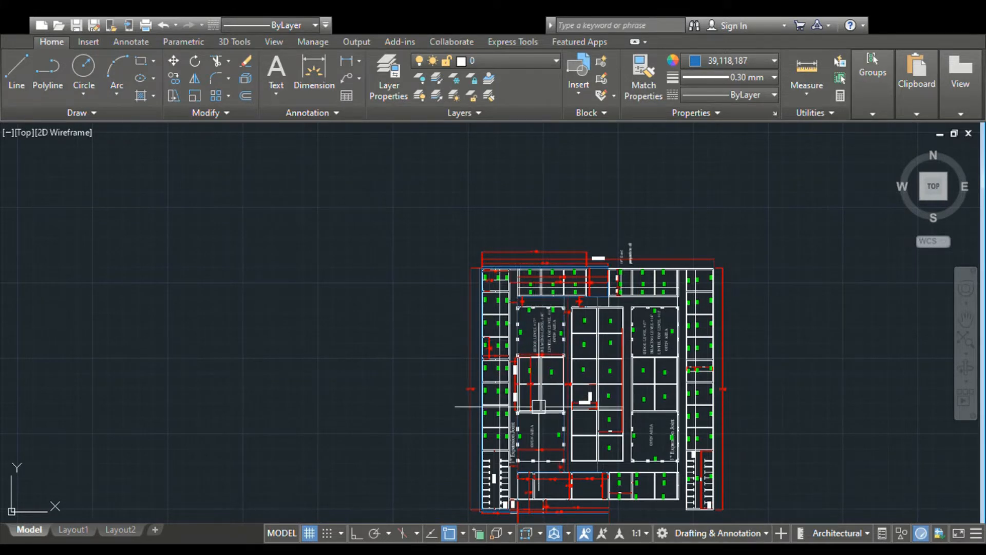
pyautogui.scroll(-3, 539, 406)
pyautogui.scroll(-3, 539, 406)
pyautogui.scroll(8, 539, 406)
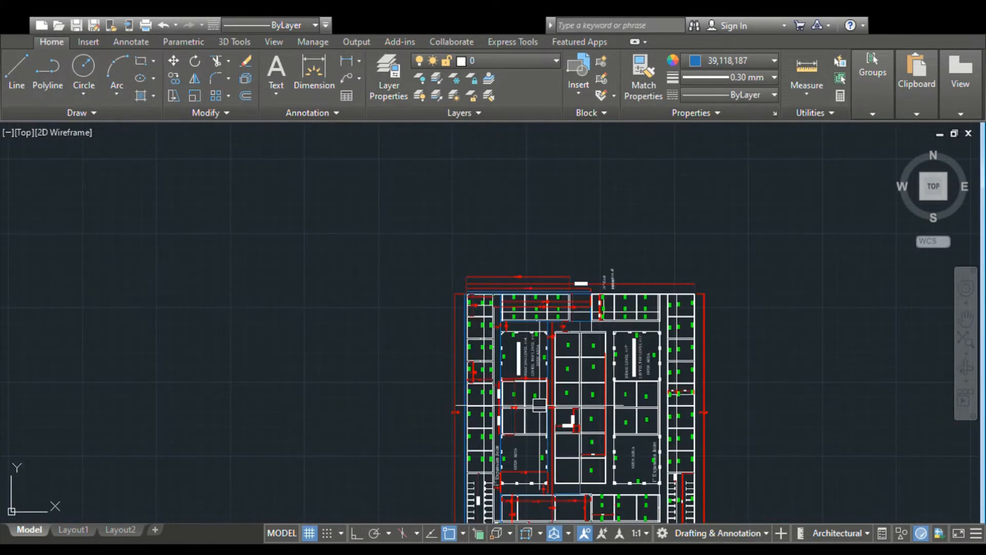
pyautogui.scroll(-4, 539, 406)
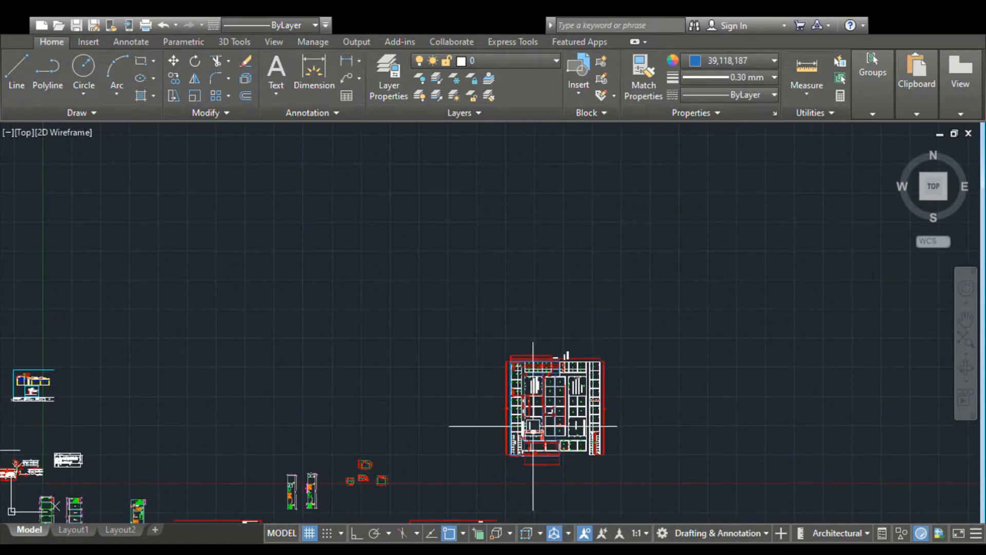
pyautogui.scroll(6, 529, 425)
pyautogui.scroll(5, 534, 425)
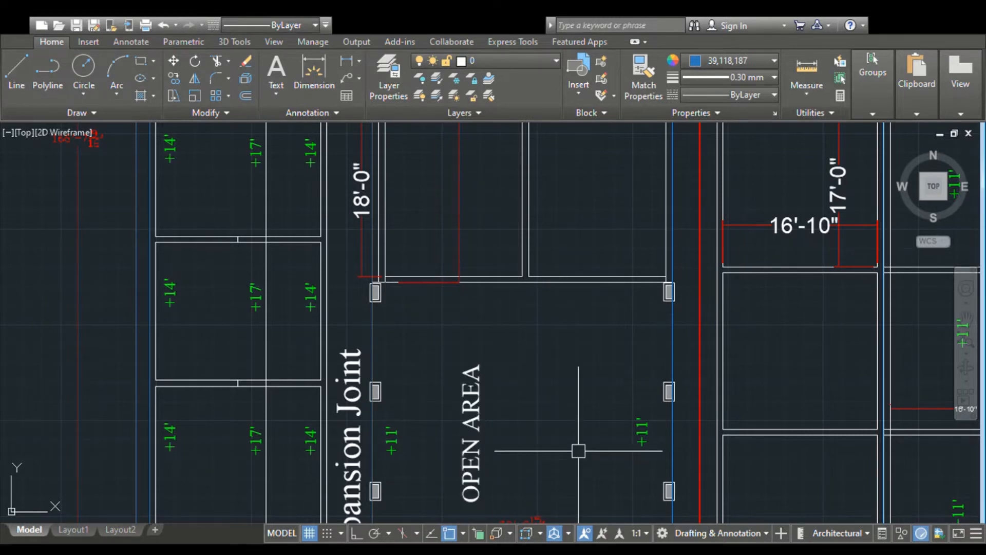
pyautogui.scroll(-10, 579, 451)
pyautogui.scroll(10, 564, 436)
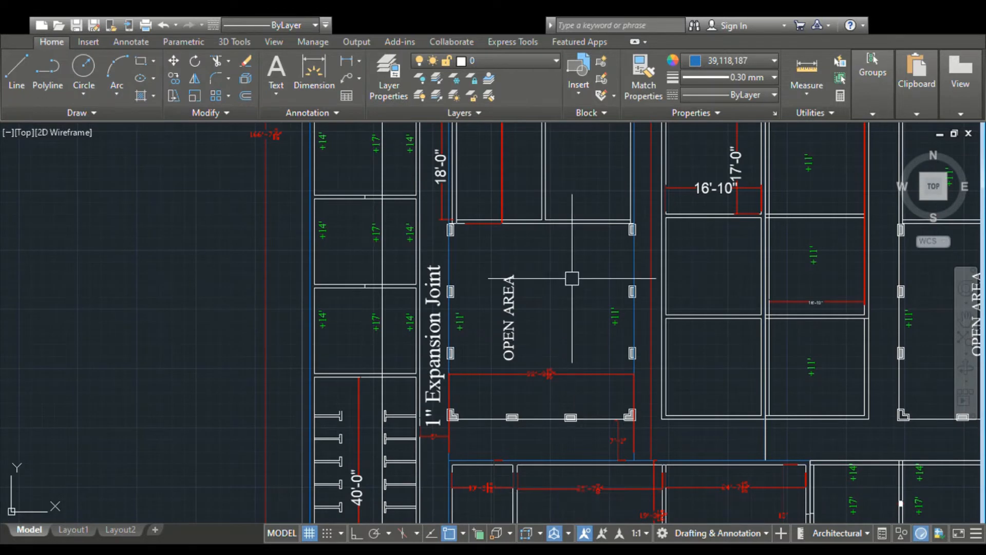
pyautogui.scroll(-10, 573, 269)
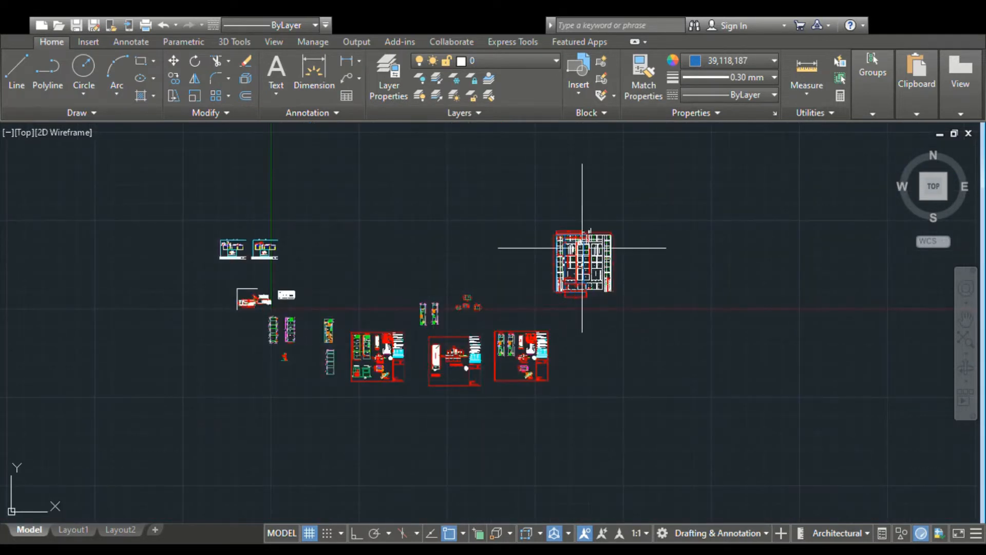
pyautogui.scroll(10, 581, 238)
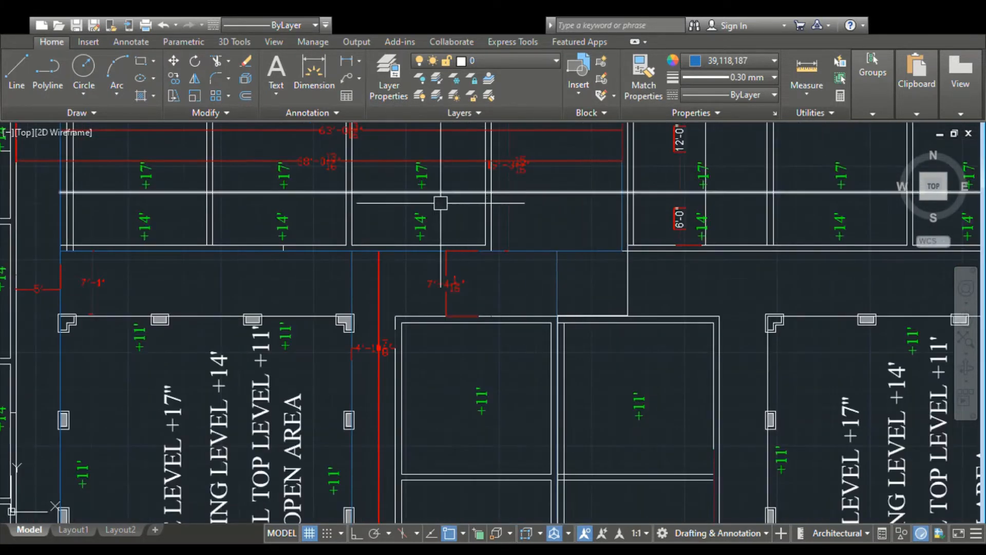
pyautogui.scroll(-4, 418, 255)
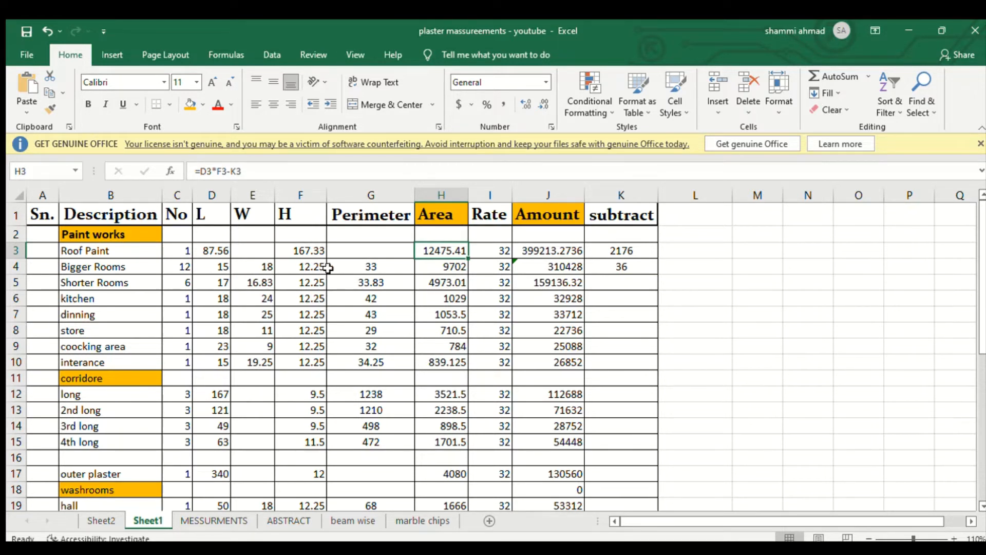
# - Switch back to the Excel sheet and inspect the Perimeter and Area formulas of the Bigger Rooms row
pyautogui.doubleClick(381, 267)
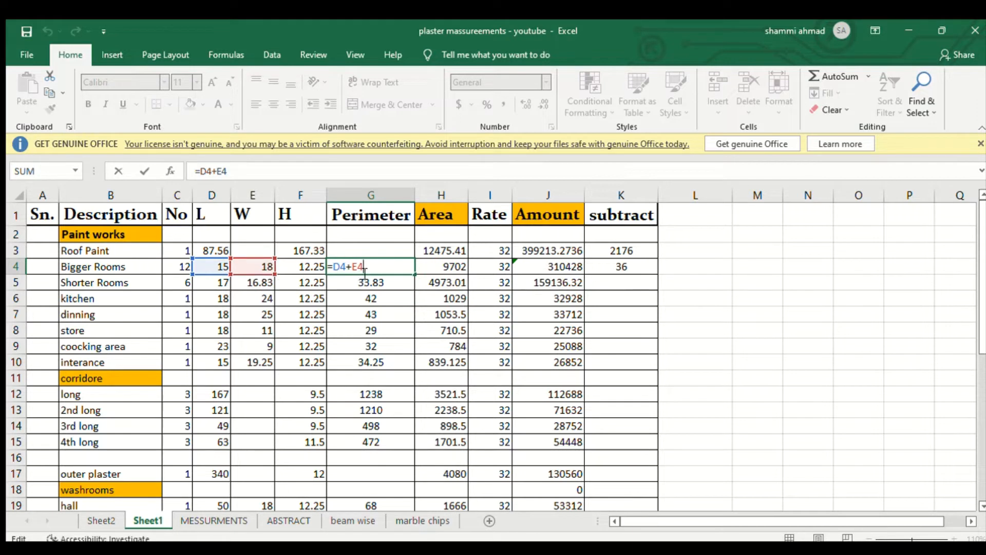
pyautogui.press('Return')
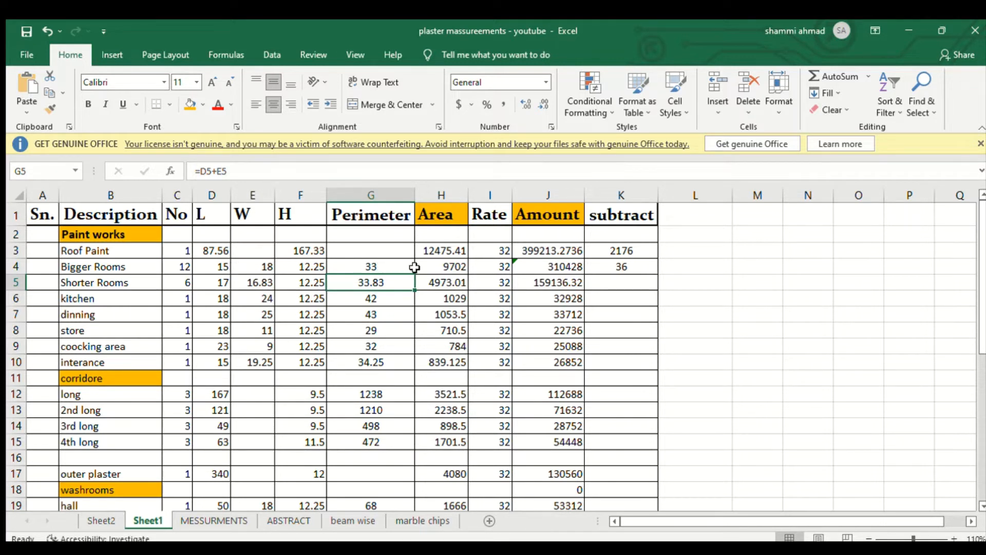
pyautogui.doubleClick(437, 267)
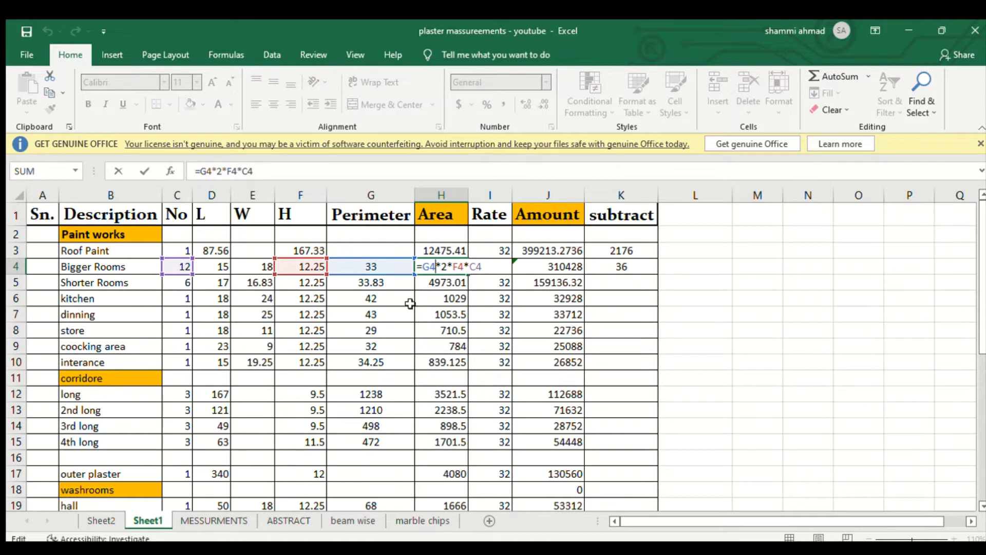
pyautogui.press('Return')
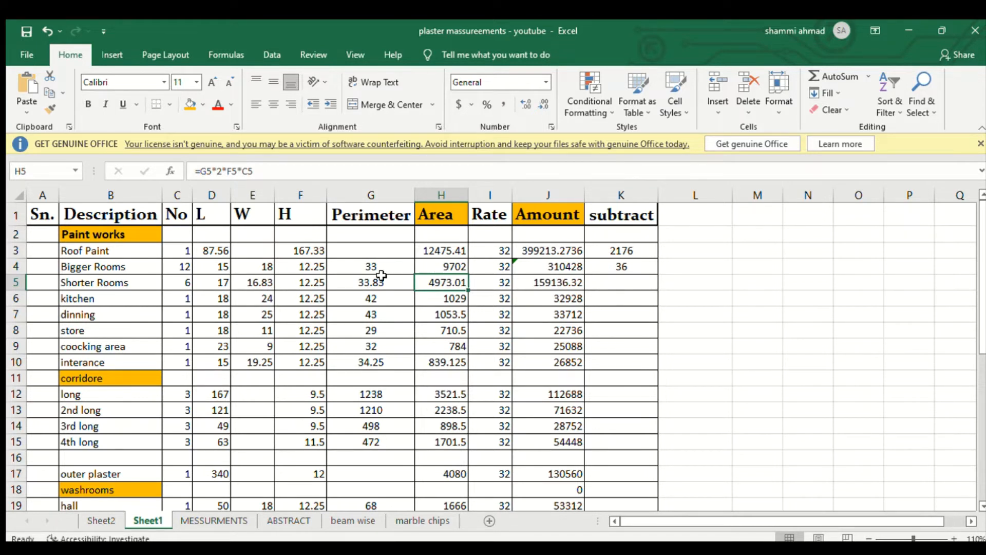
# - Highlight the Shorter Rooms row and inspect its Perimeter and Area formulas
pyautogui.click(25, 286)
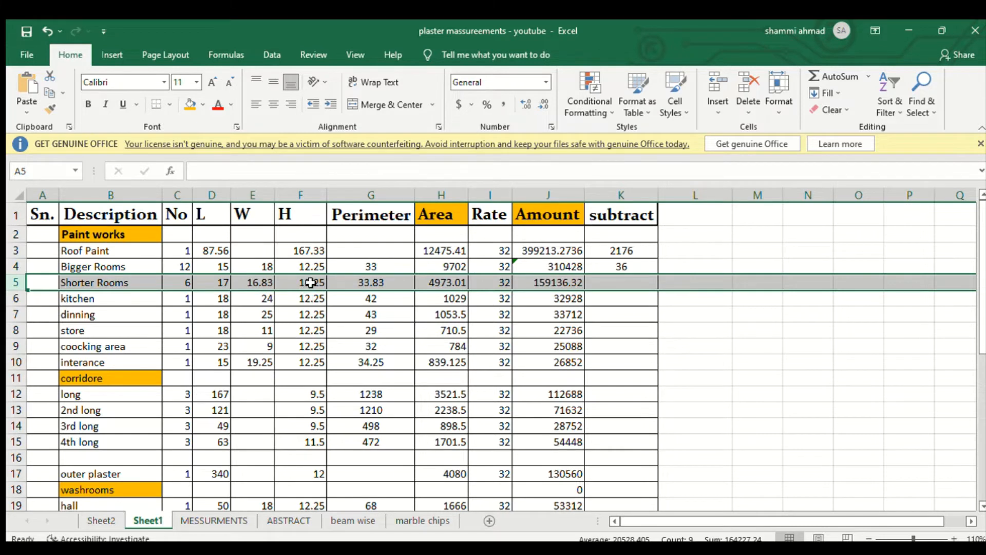
pyautogui.doubleClick(394, 282)
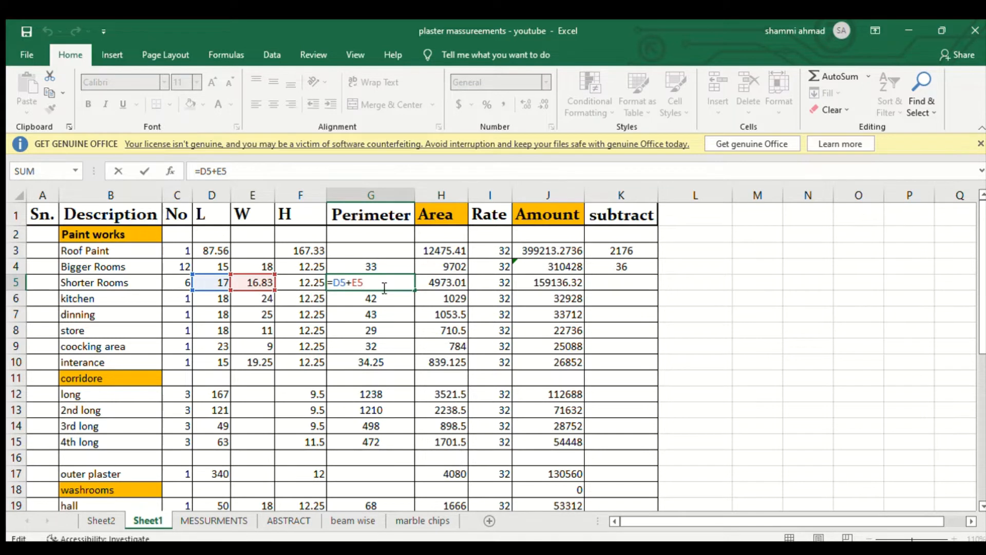
pyautogui.press('Return')
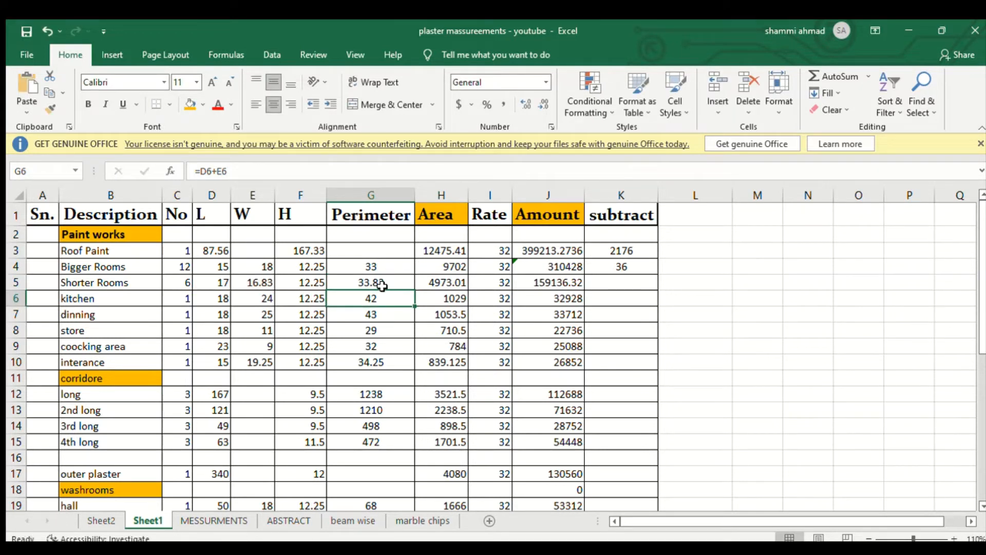
pyautogui.doubleClick(442, 282)
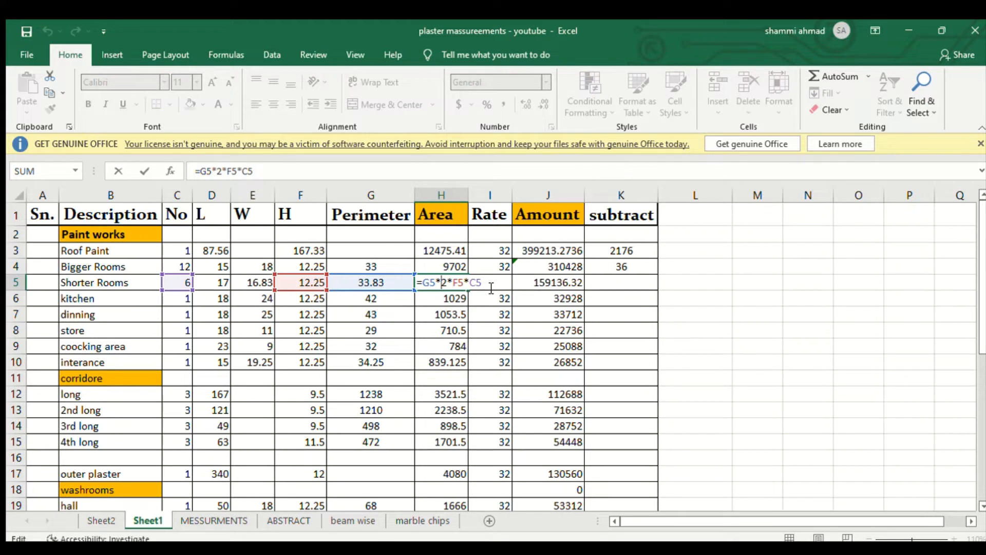
pyautogui.press('Return')
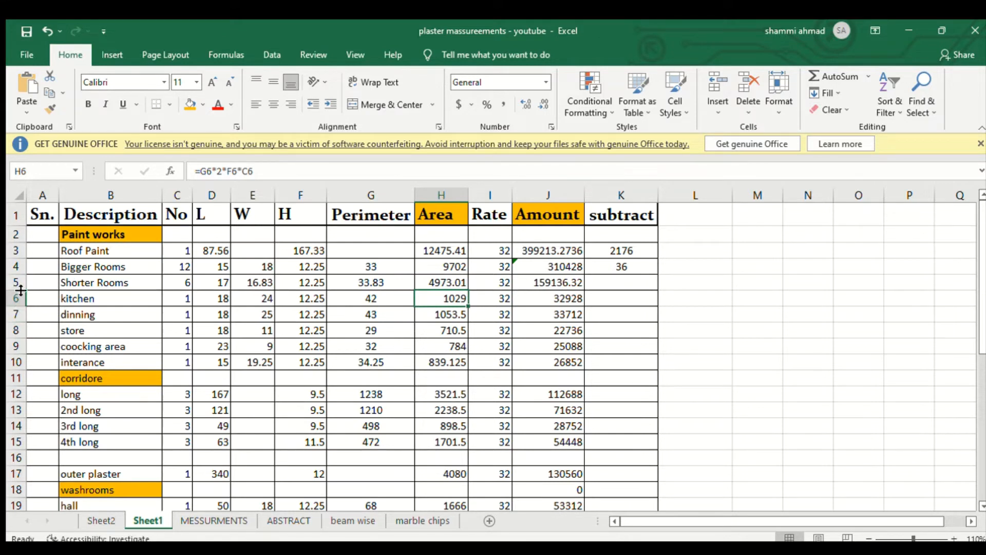
# - Highlight the kitchen, dinning and coocking area rows one after another to review their measurements
pyautogui.click(16, 298)
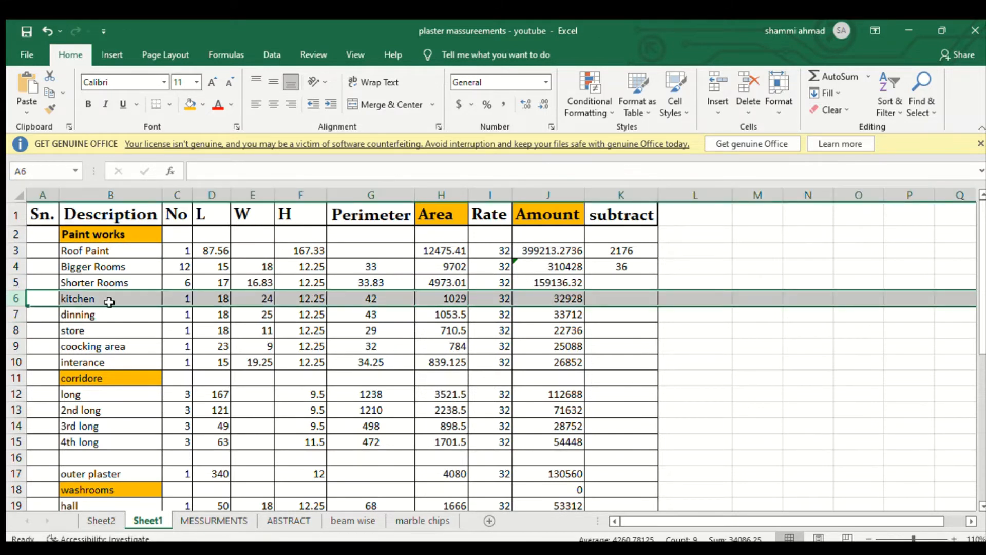
pyautogui.click(16, 314)
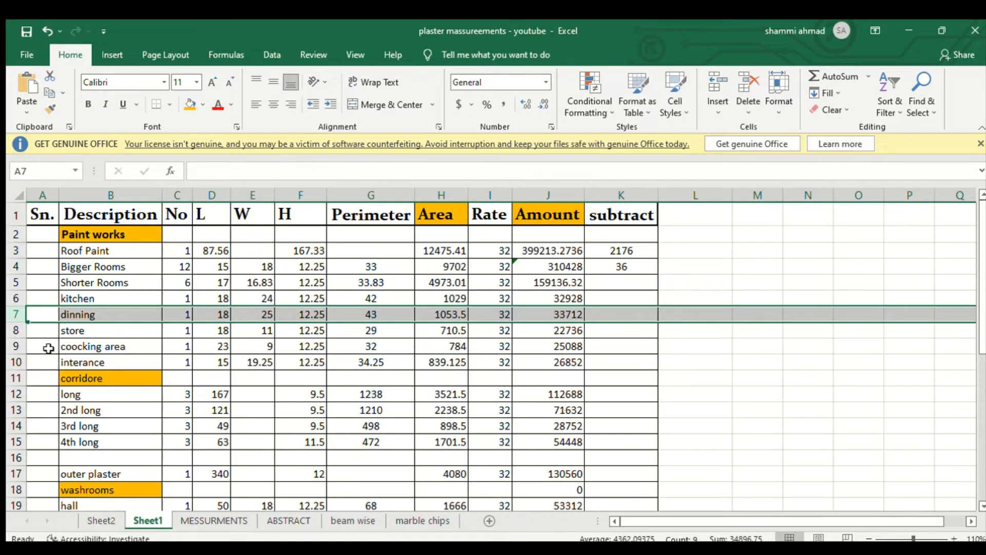
pyautogui.click(20, 351)
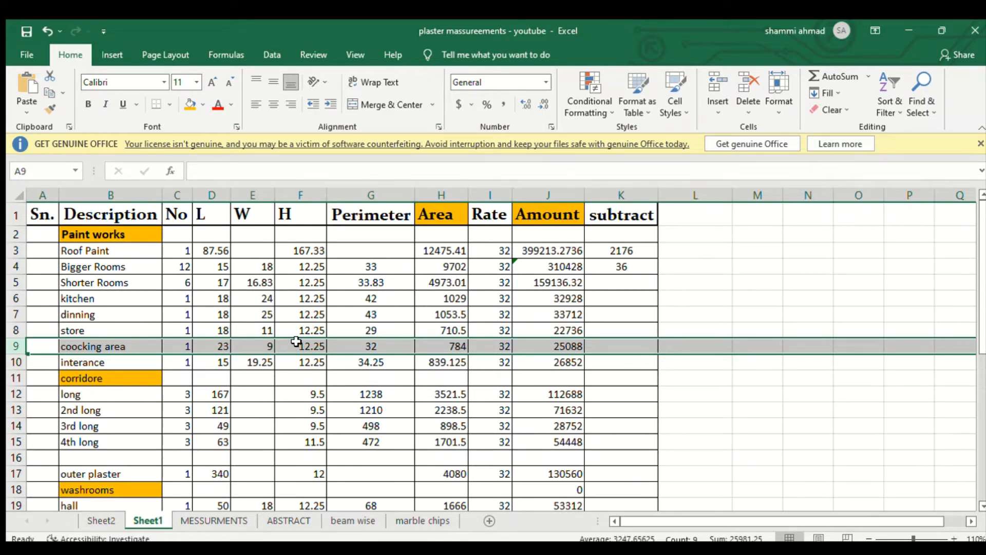
# - Highlight the corridor's "long" row and inspect its Area formula
pyautogui.click(12, 391)
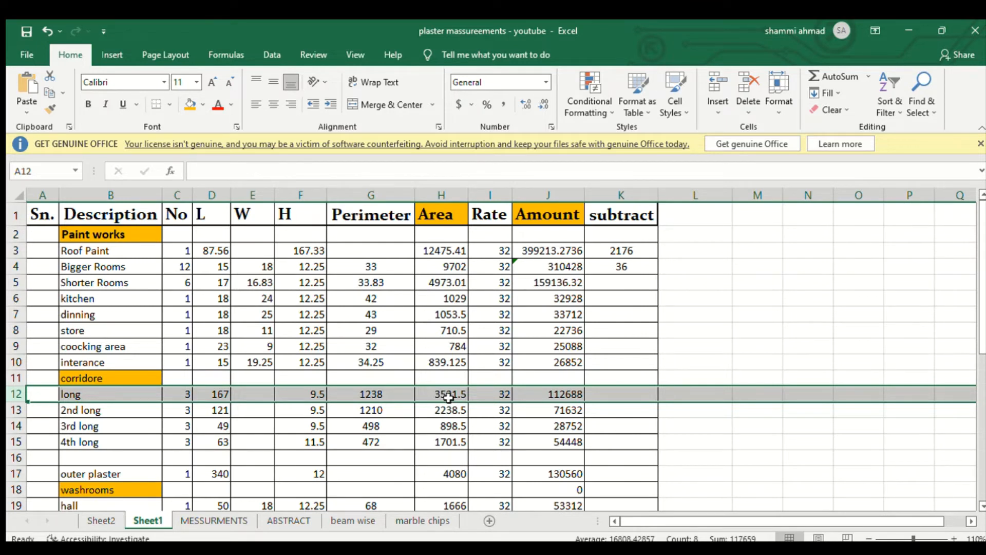
pyautogui.doubleClick(449, 396)
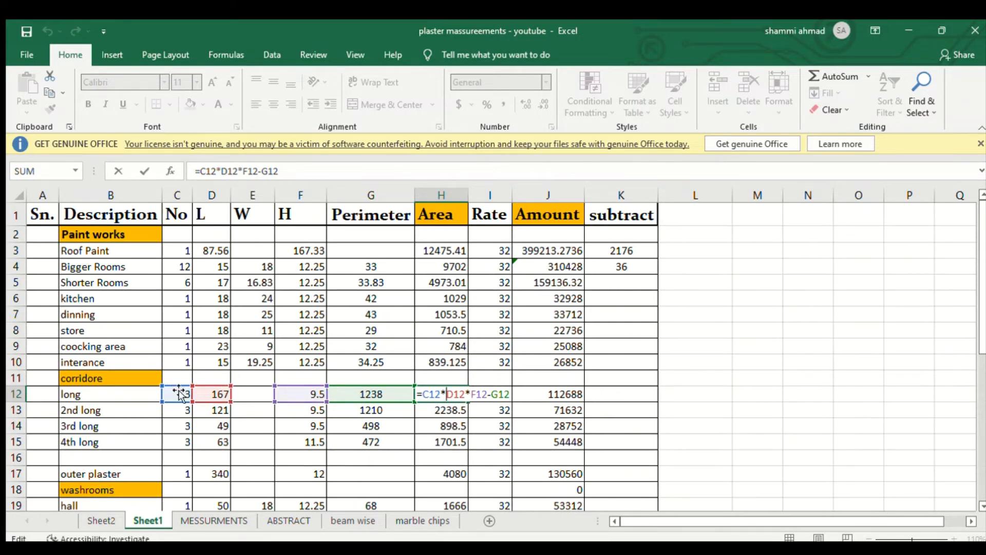
pyautogui.press('Return')
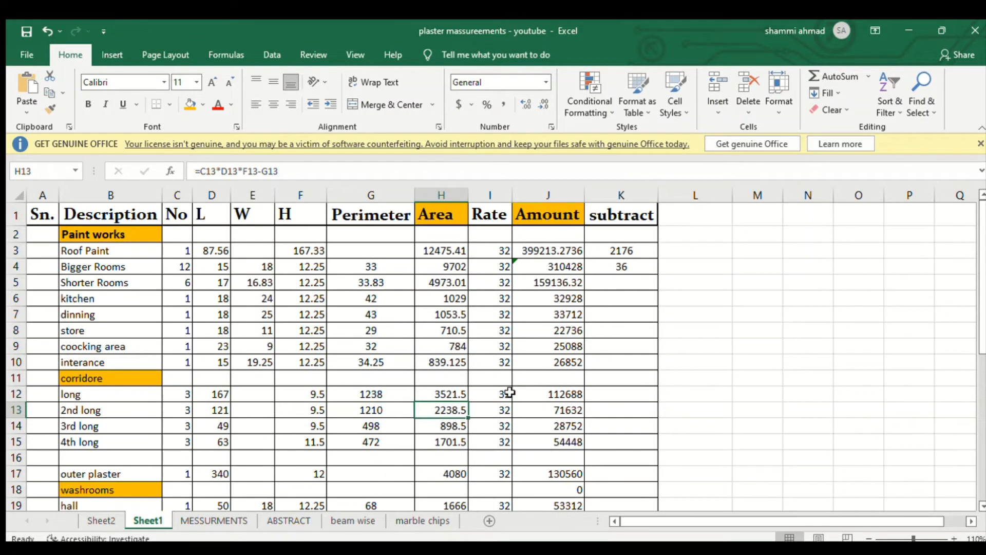
# - Inspect the Amount formula of the corridor's "long" row and test the row with a No value of 2, restoring it to 3
pyautogui.doubleClick(532, 399)
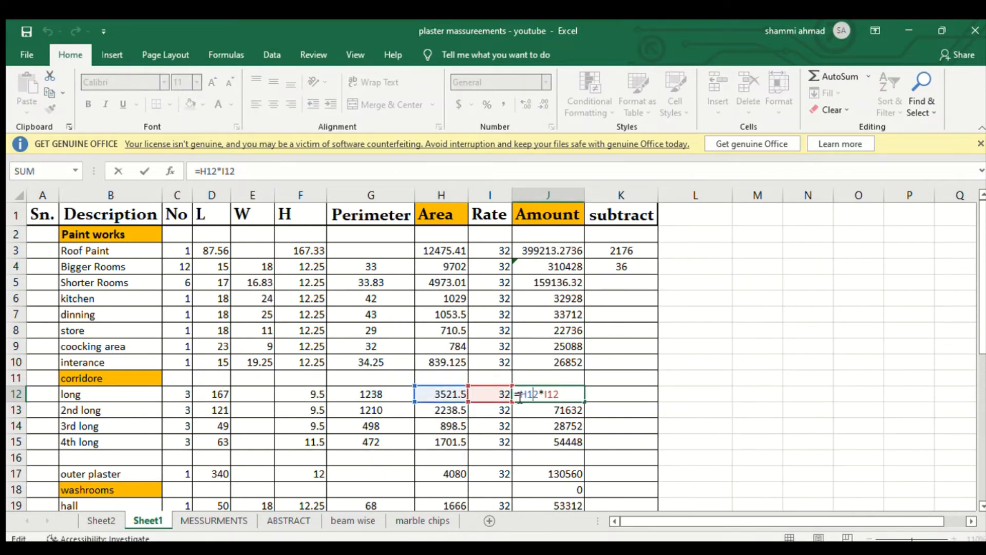
pyautogui.press('Return')
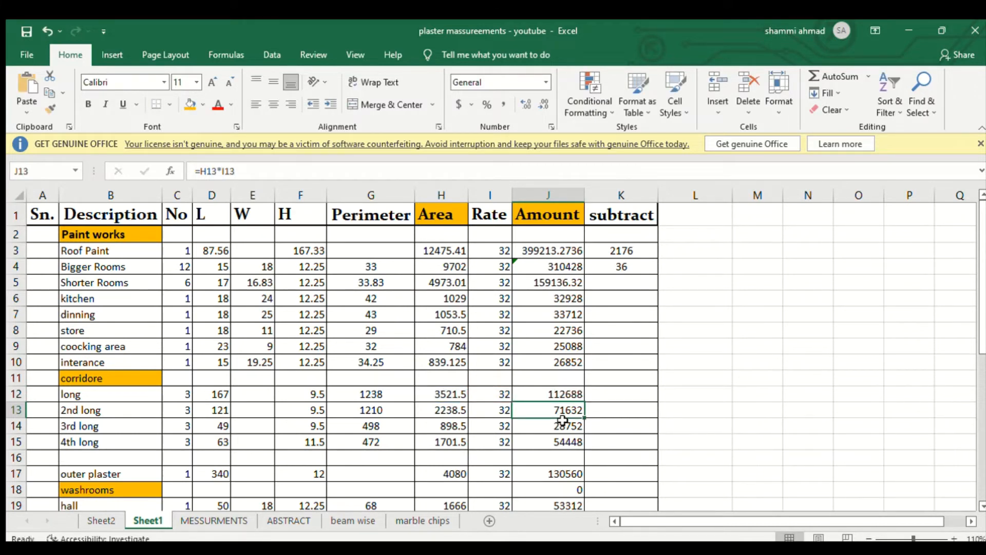
pyautogui.click(178, 393)
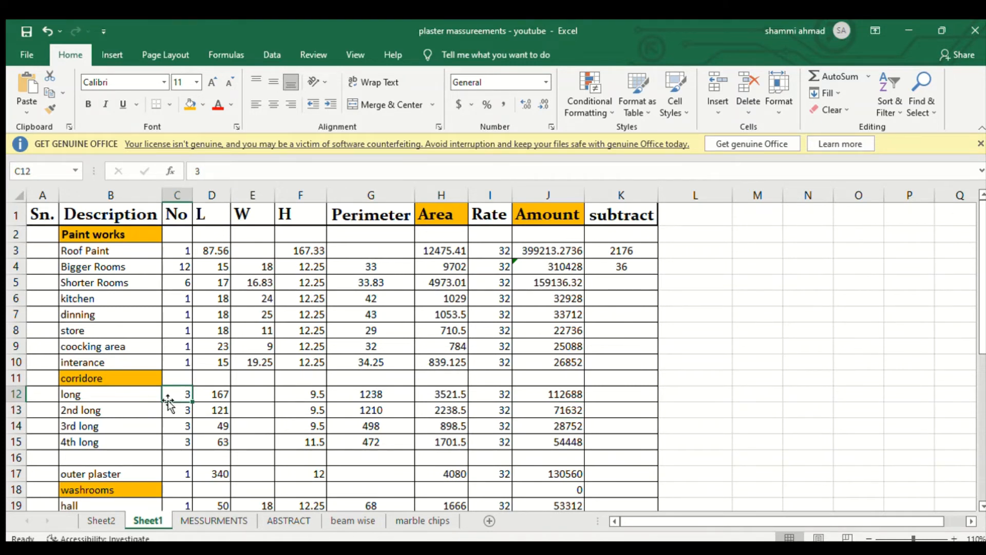
pyautogui.write('2')
pyautogui.press('Return')
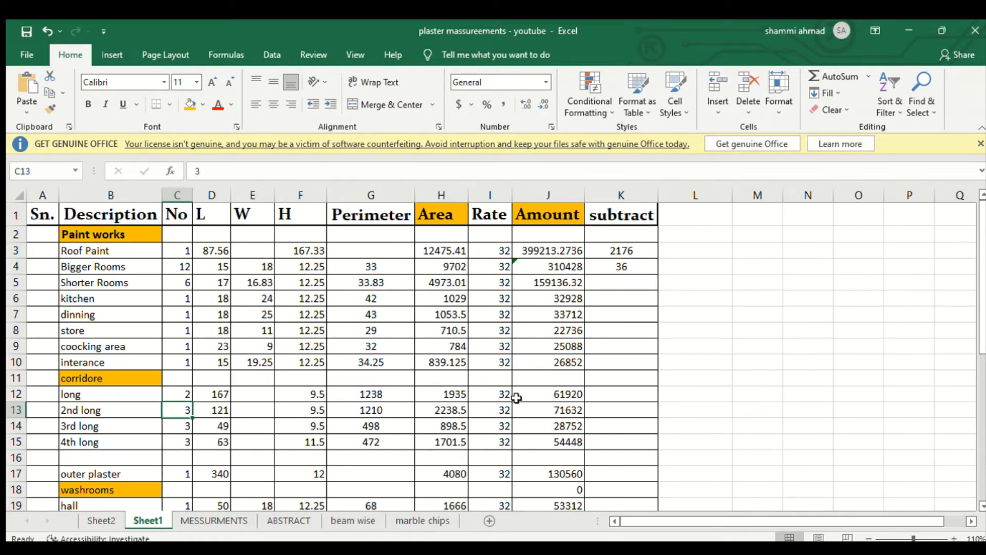
pyautogui.click(181, 394)
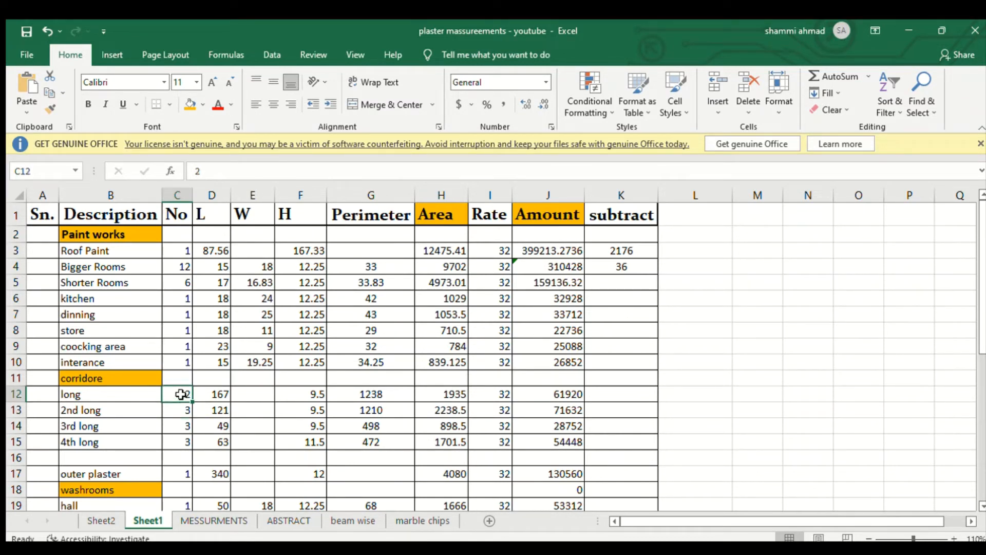
pyautogui.write('3')
pyautogui.press('Return')
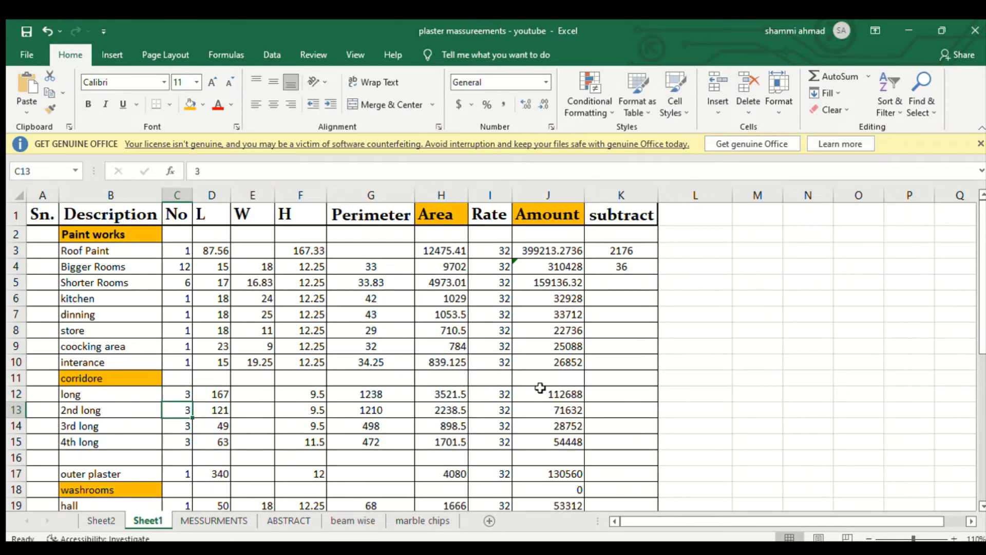
# - Inspect the Perimeter and Area formulas of the corridor's "long" row
pyautogui.click(393, 394)
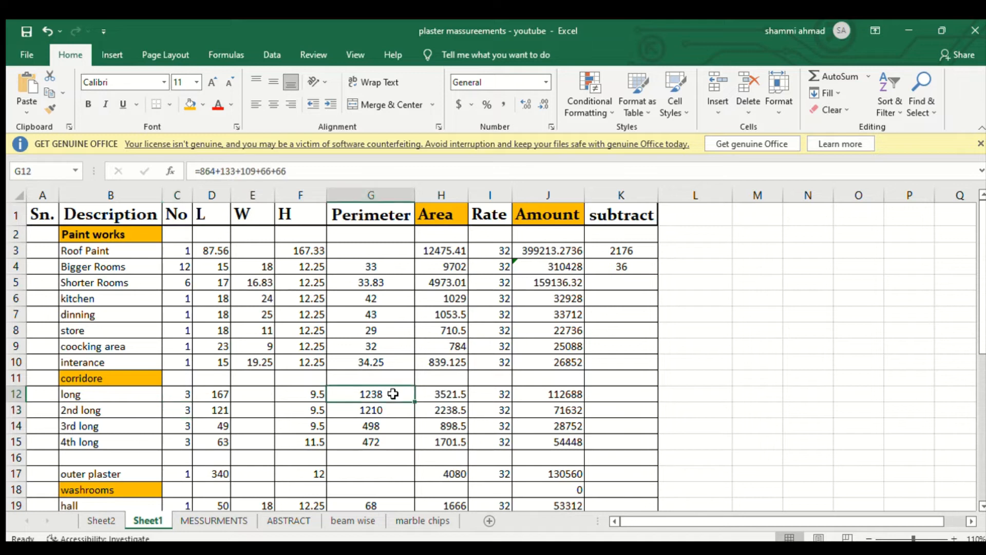
pyautogui.doubleClick(393, 394)
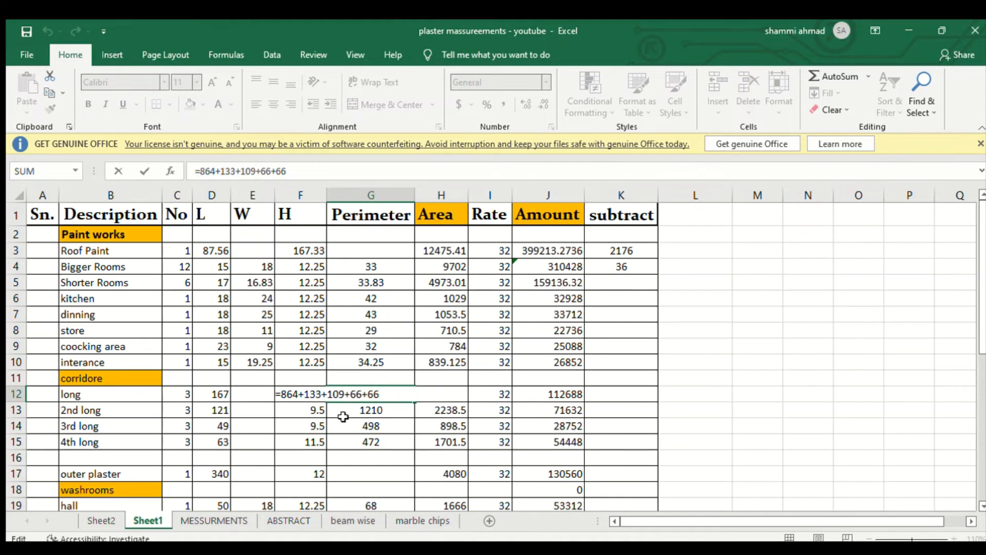
pyautogui.press('Return')
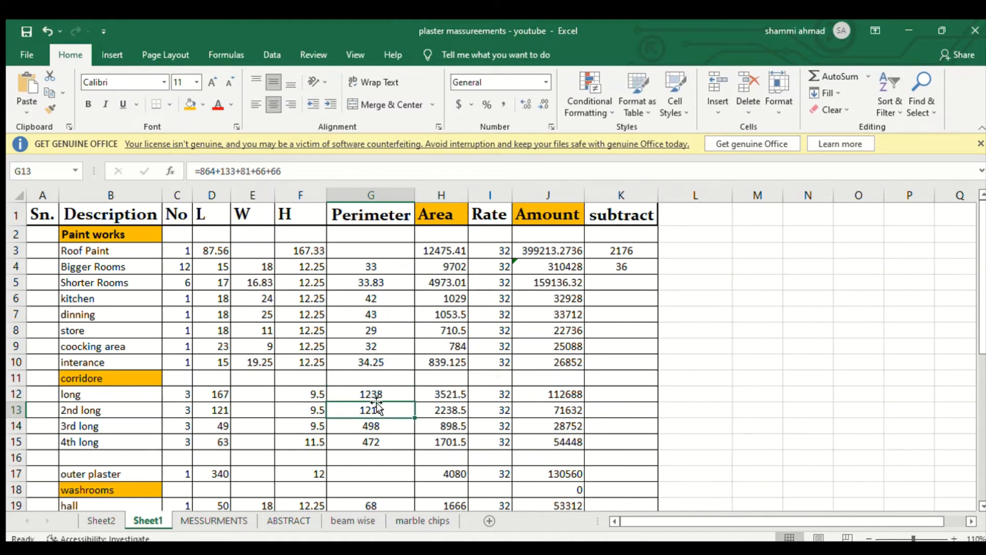
pyautogui.doubleClick(435, 393)
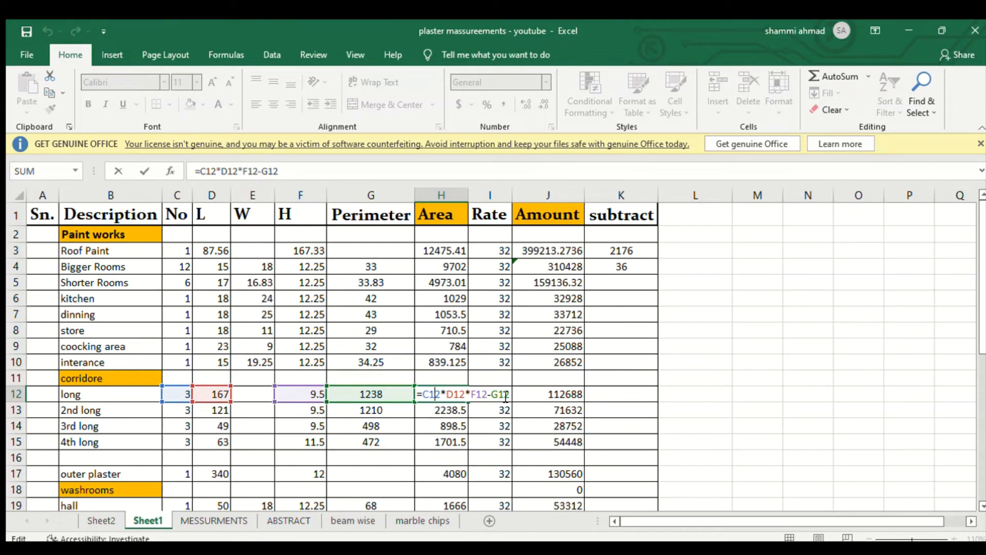
pyautogui.press('Return')
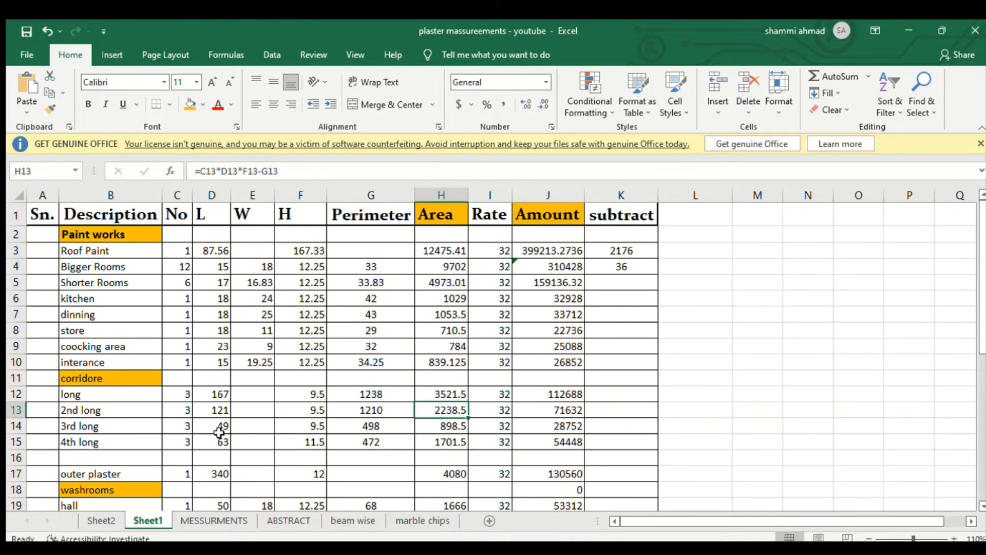
# - Highlight the hall row under washrooms and inspect its Area formula
pyautogui.scroll(-1, 220, 426)
pyautogui.scroll(-1, 221, 427)
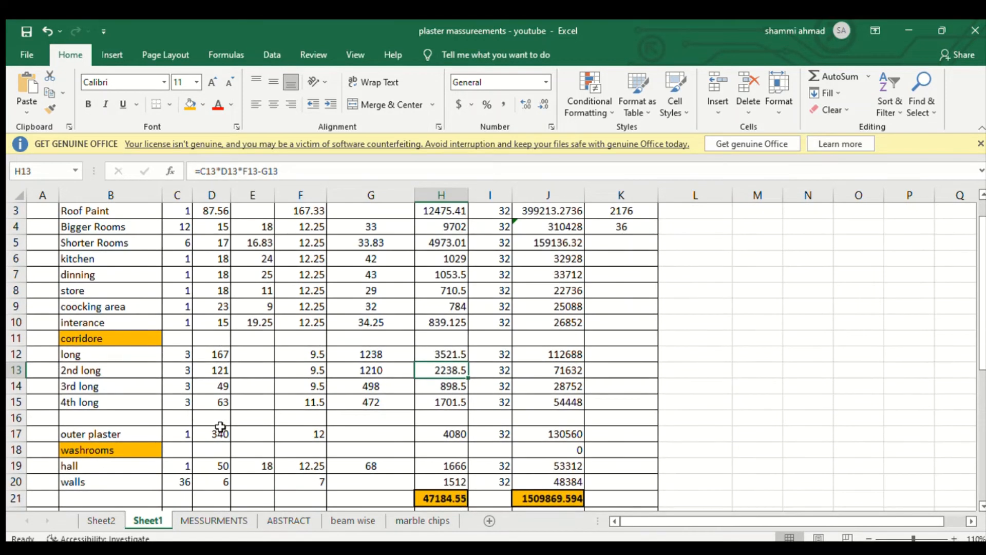
pyautogui.scroll(-1, 220, 427)
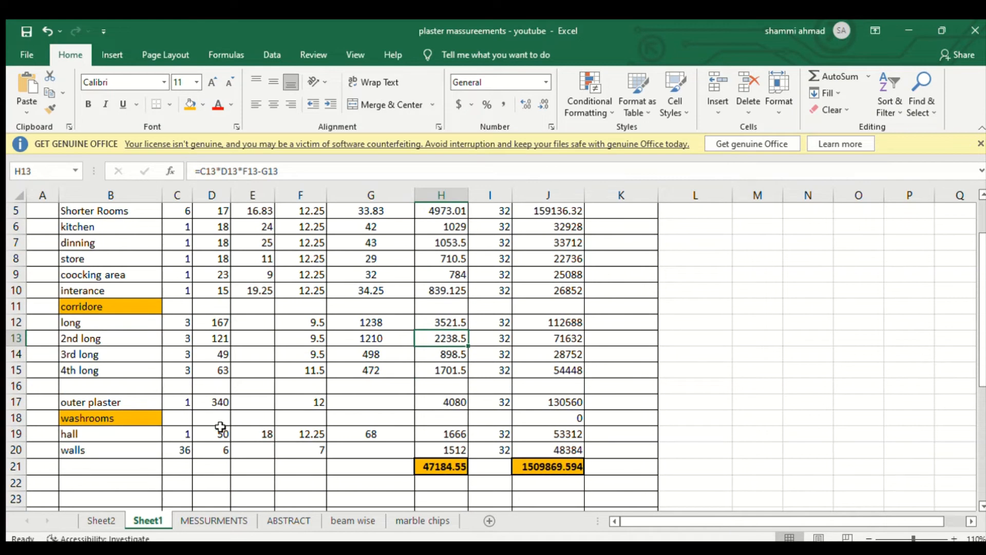
pyautogui.click(23, 420)
pyautogui.click(18, 437)
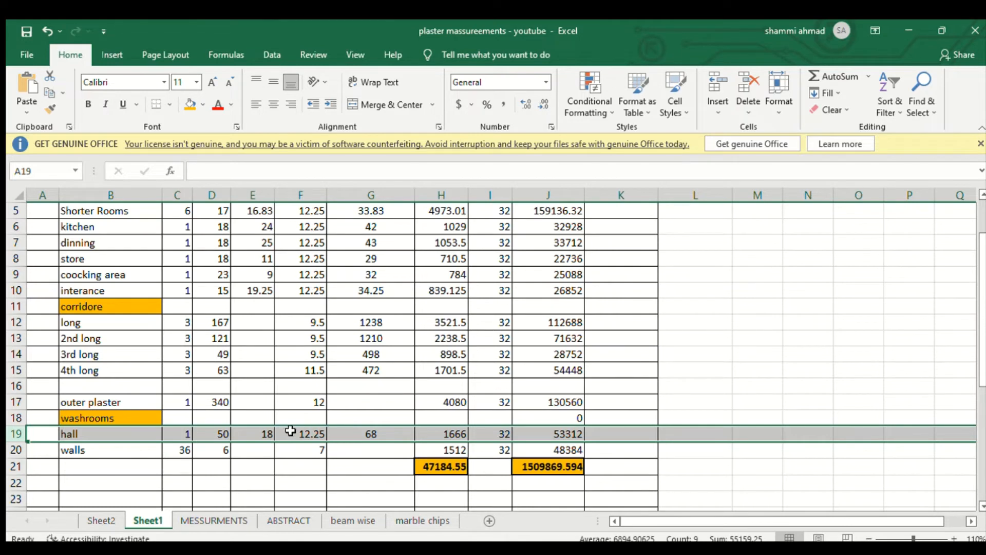
pyautogui.doubleClick(431, 434)
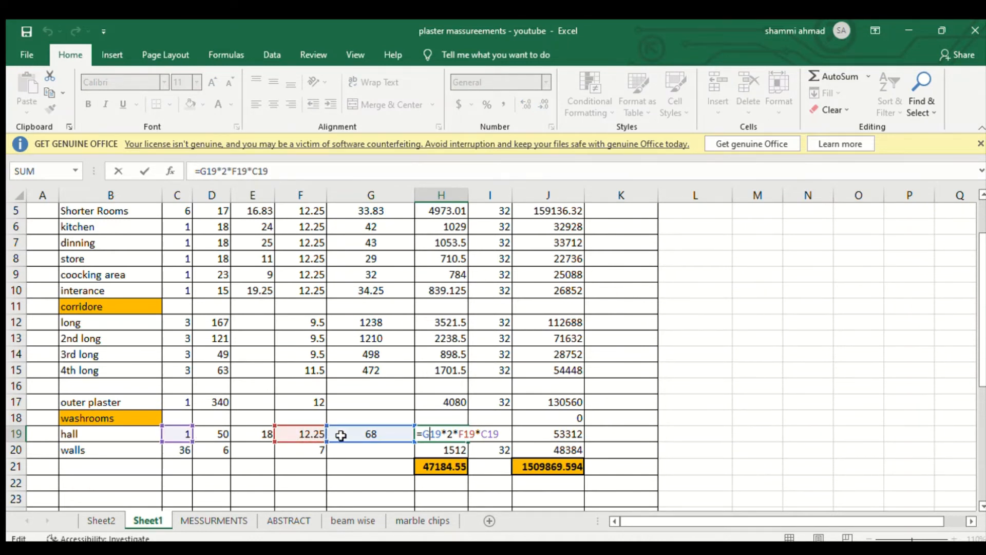
pyautogui.press('Return')
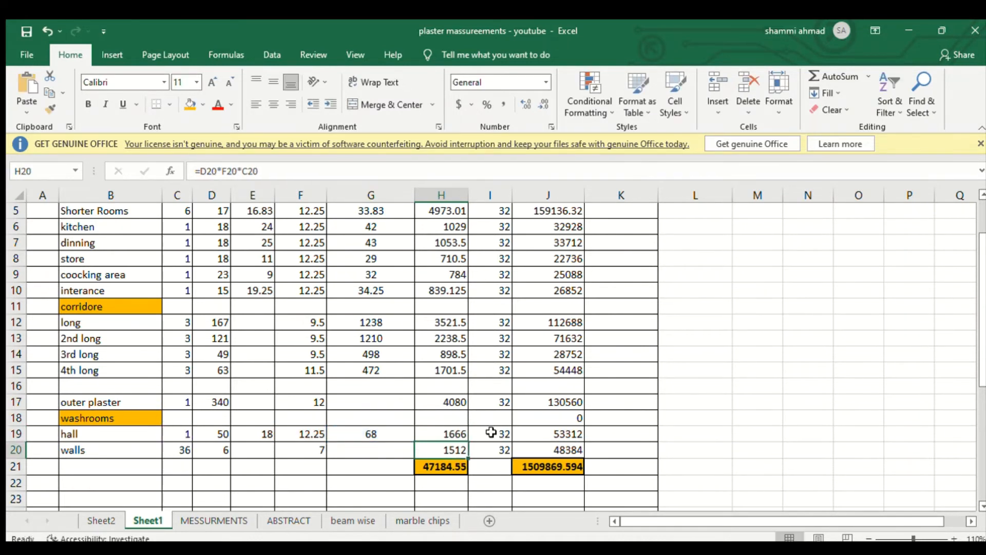
pyautogui.doubleClick(426, 433)
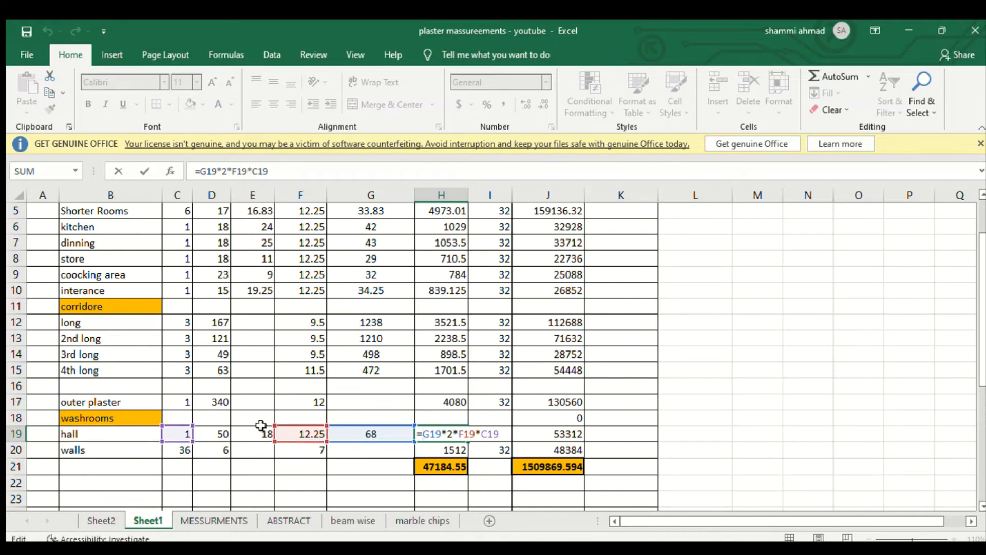
pyautogui.hotkey('ctrl', 'Return')
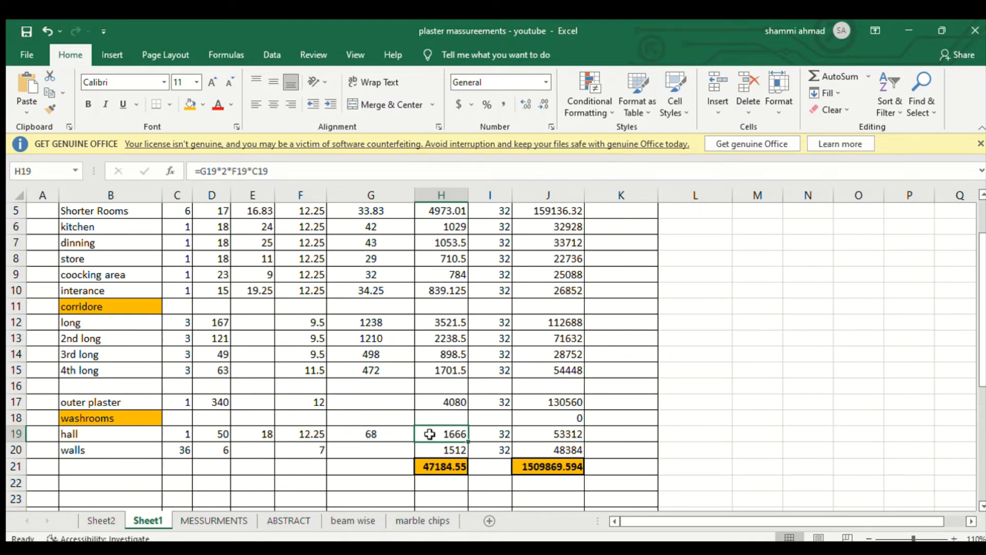
# - Clear the hall row's Perimeter cell to test its effect on the Area, and enter 68 as a fixed value
pyautogui.click(400, 434)
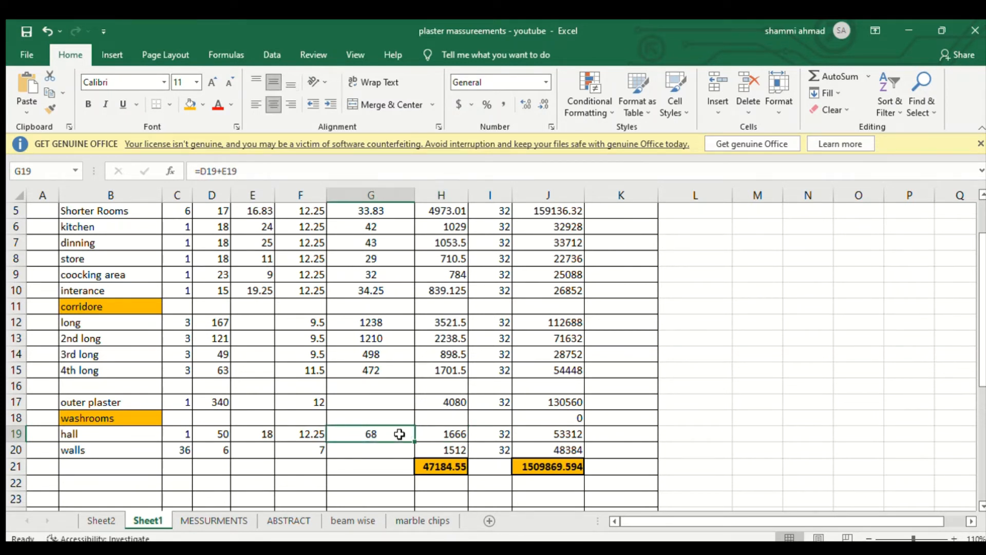
pyautogui.press('Delete')
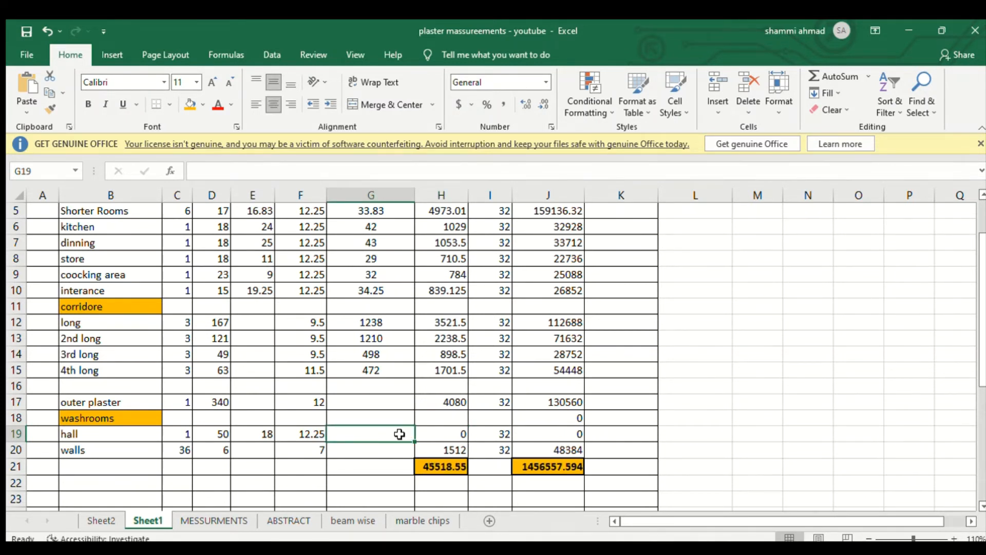
pyautogui.click(437, 431)
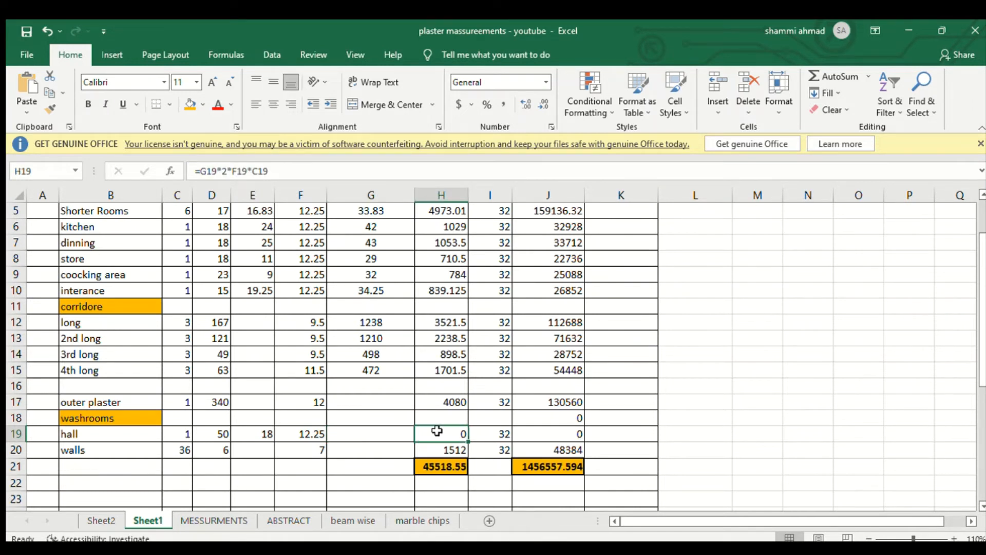
pyautogui.click(383, 432)
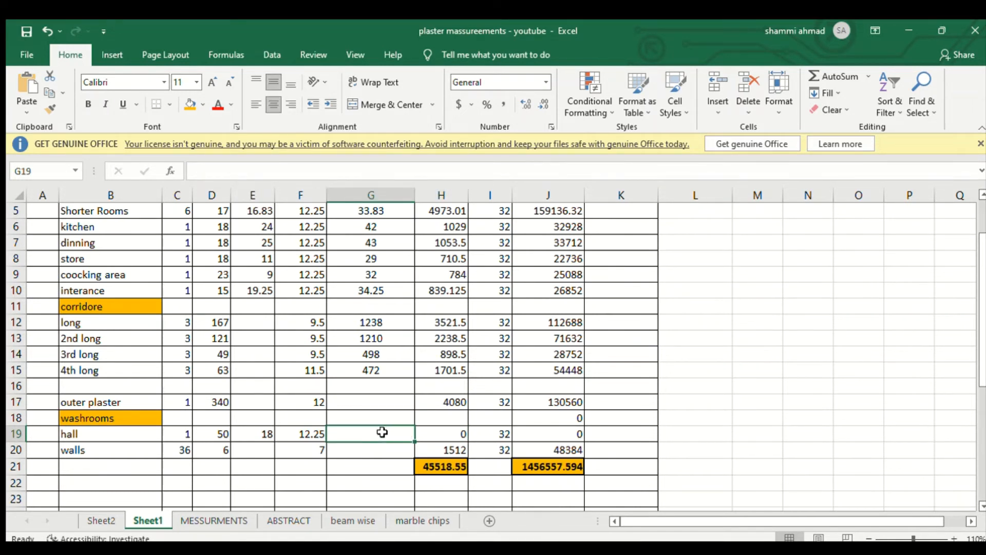
pyautogui.write('68')
pyautogui.press('Return')
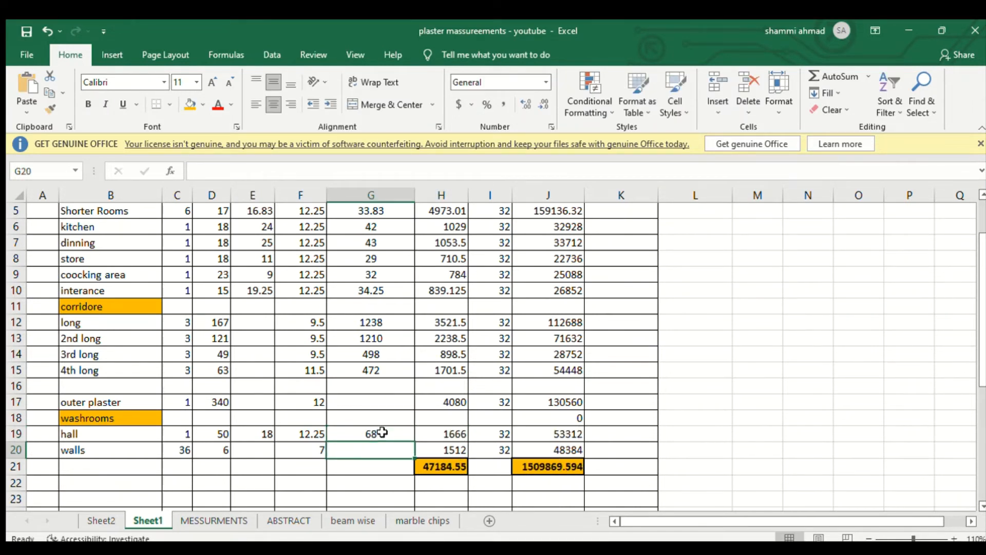
# - Inspect the hall row's Area formula and its Perimeter cell content
pyautogui.doubleClick(446, 437)
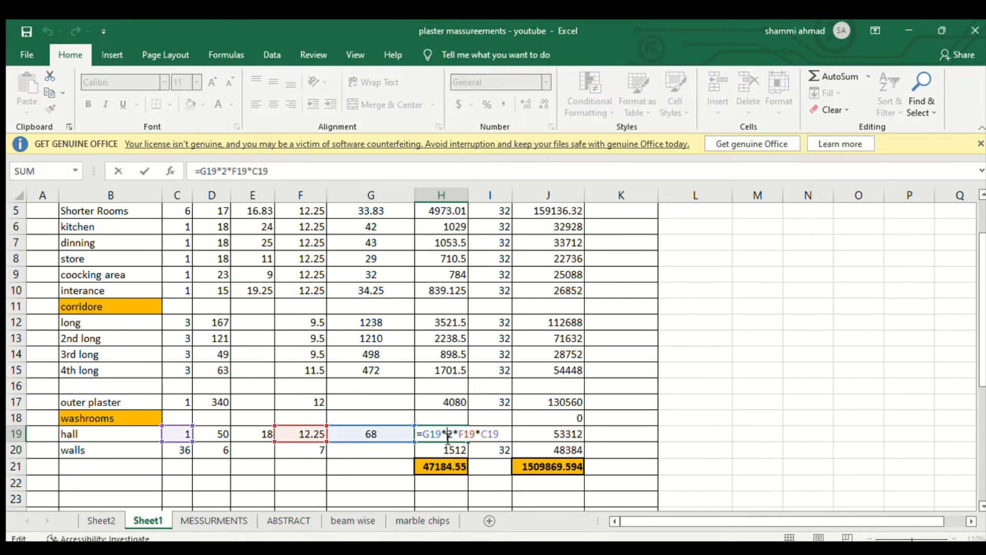
pyautogui.press('Escape')
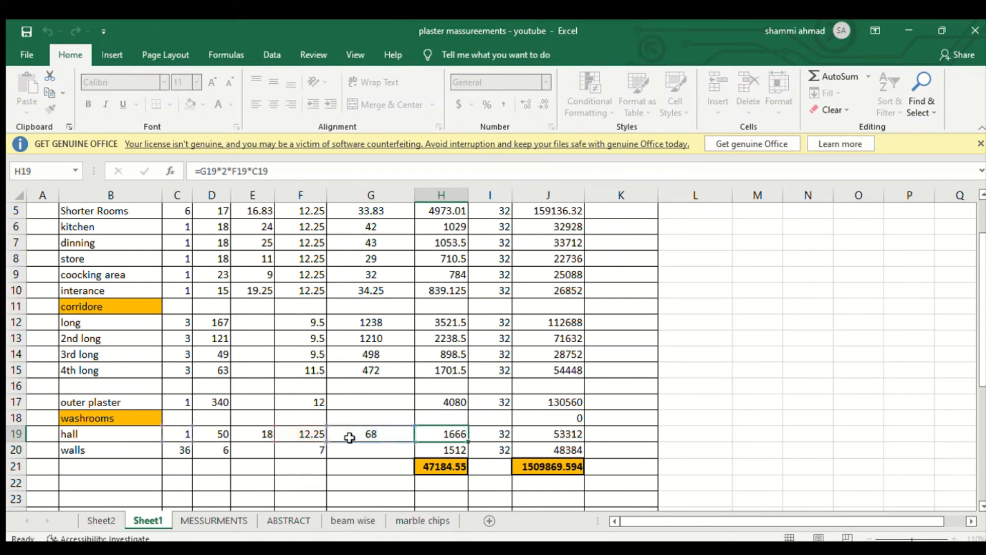
pyautogui.doubleClick(351, 436)
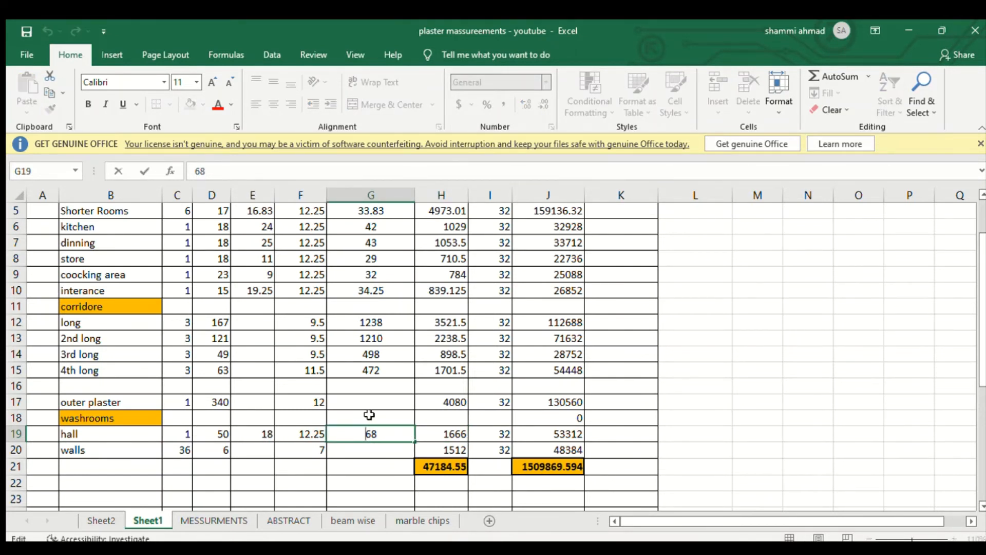
pyautogui.hotkey('shift', 'Right')
pyautogui.press('Escape')
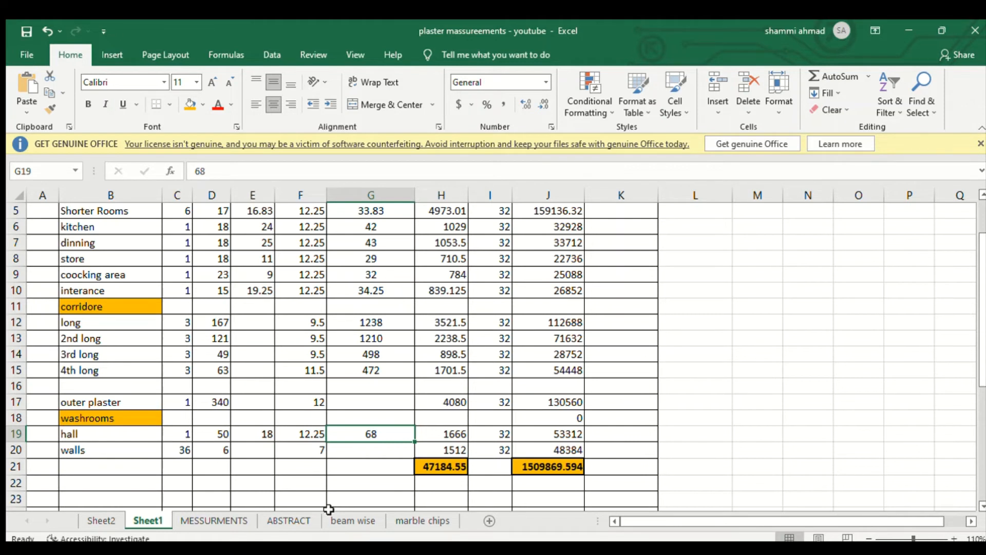
# - Enter the formula =D19+E19 in the hall row's Perimeter cell to add its length and width
pyautogui.write('=')
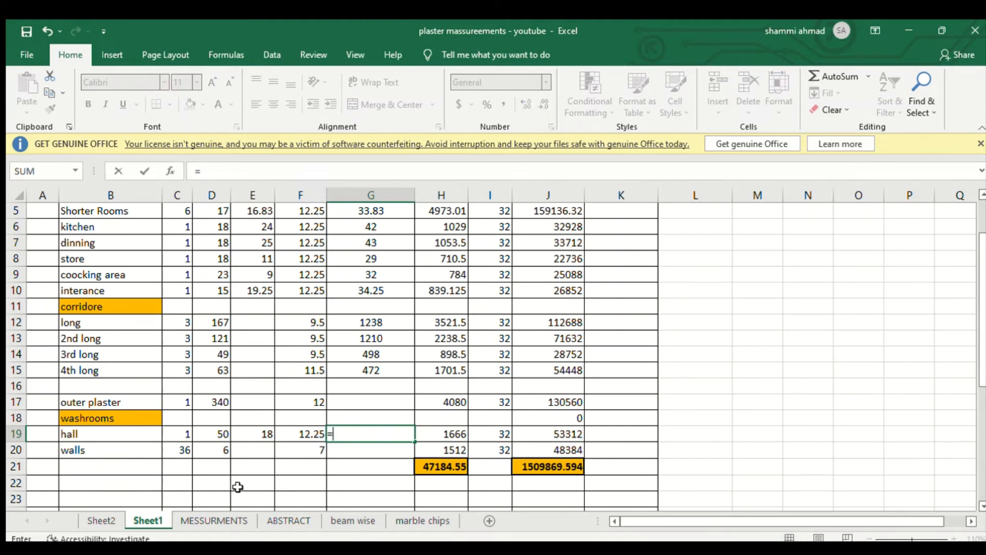
pyautogui.click(215, 434)
pyautogui.write('+')
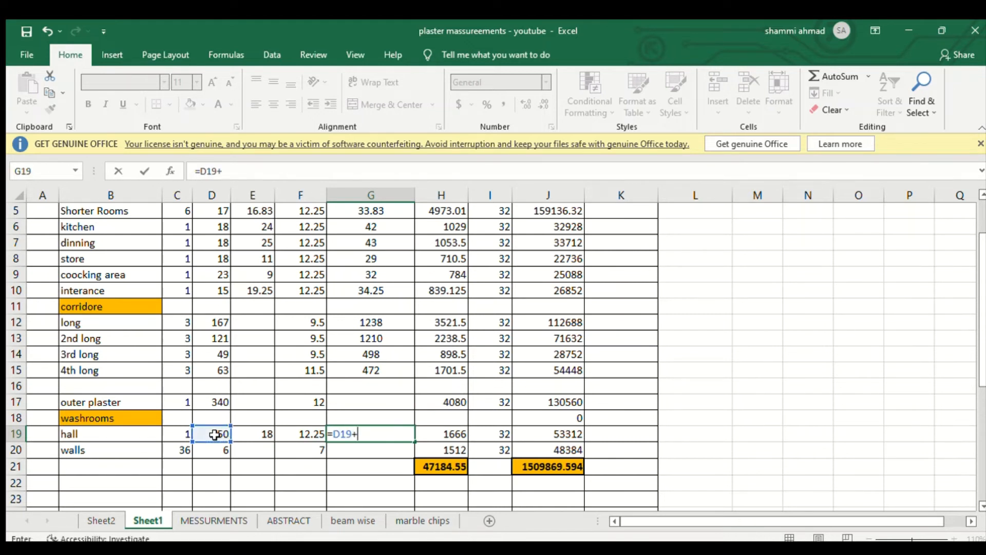
pyautogui.click(248, 433)
pyautogui.press('Return')
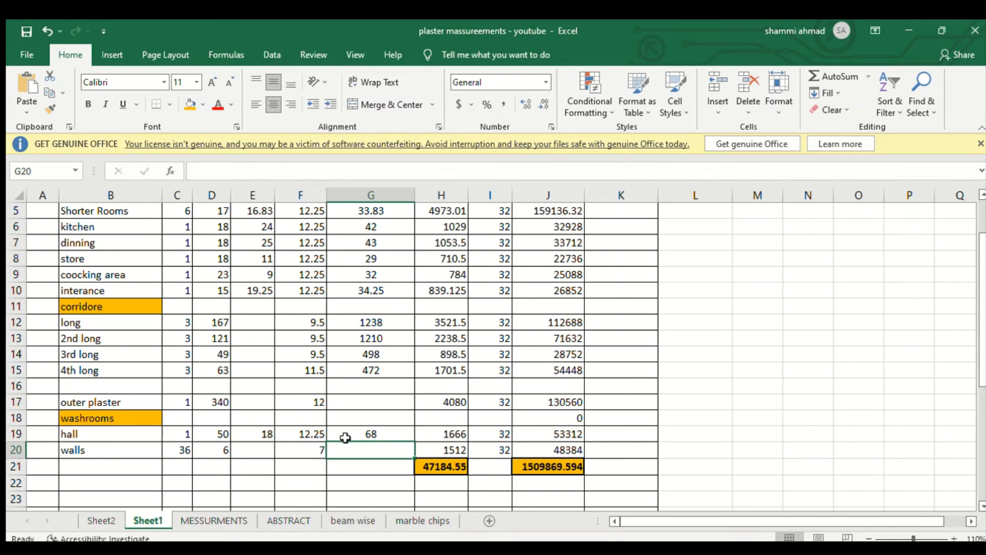
# - Check the hall row's Area formula again and look over the whole paint works table
pyautogui.doubleClick(448, 435)
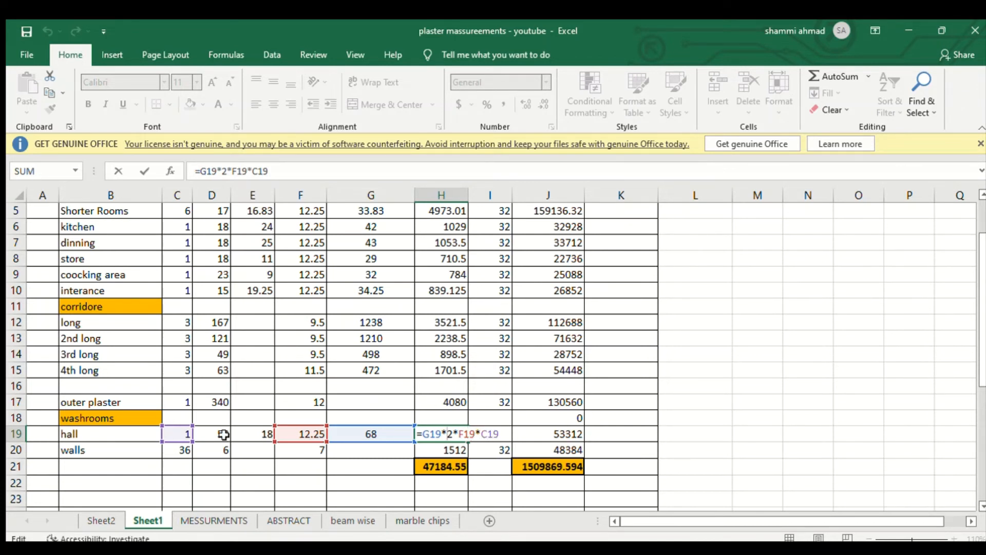
pyautogui.press('Return')
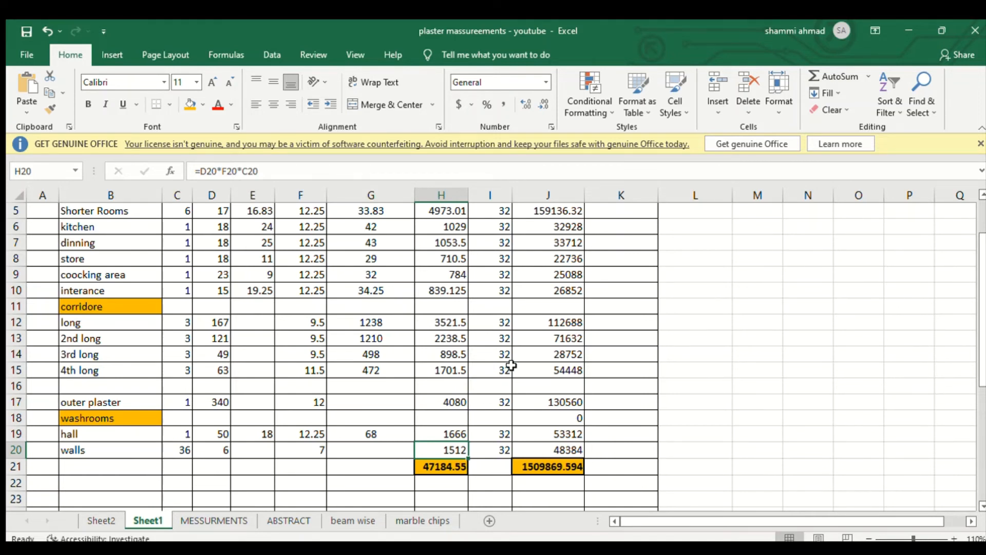
pyautogui.scroll(2, 553, 247)
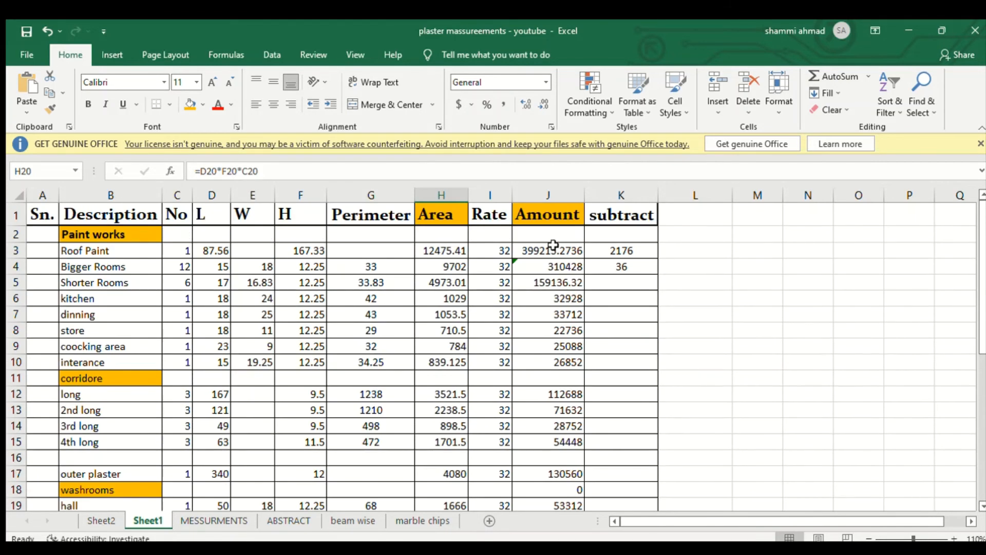
pyautogui.scroll(-2, 432, 243)
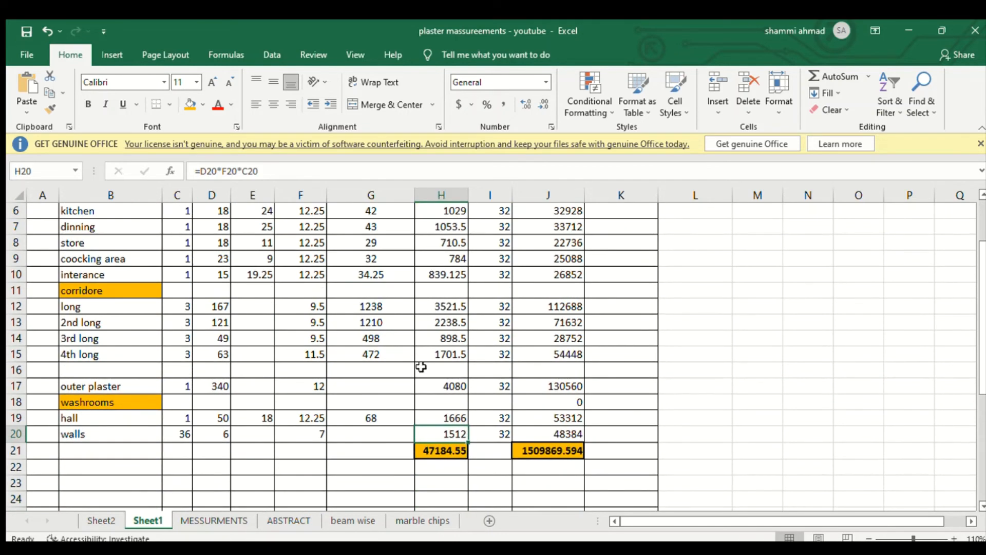
pyautogui.scroll(2, 475, 289)
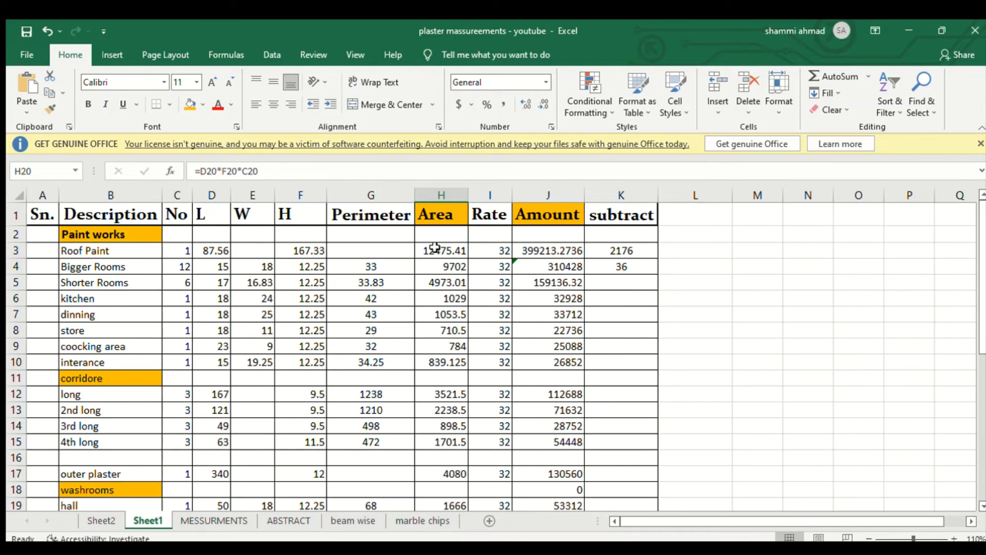
# - Review the Area values down to the total row and inspect the Amount formulas of the Roof Paint, Bigger Rooms and kitchen rows
pyautogui.moveTo(435, 247); pyautogui.dragTo(453, 365)
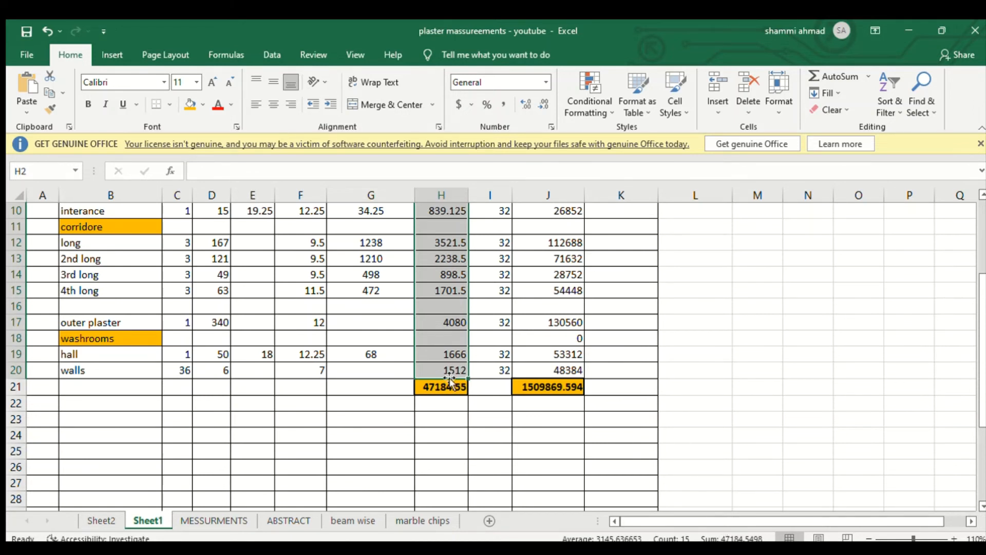
pyautogui.scroll(3, 540, 319)
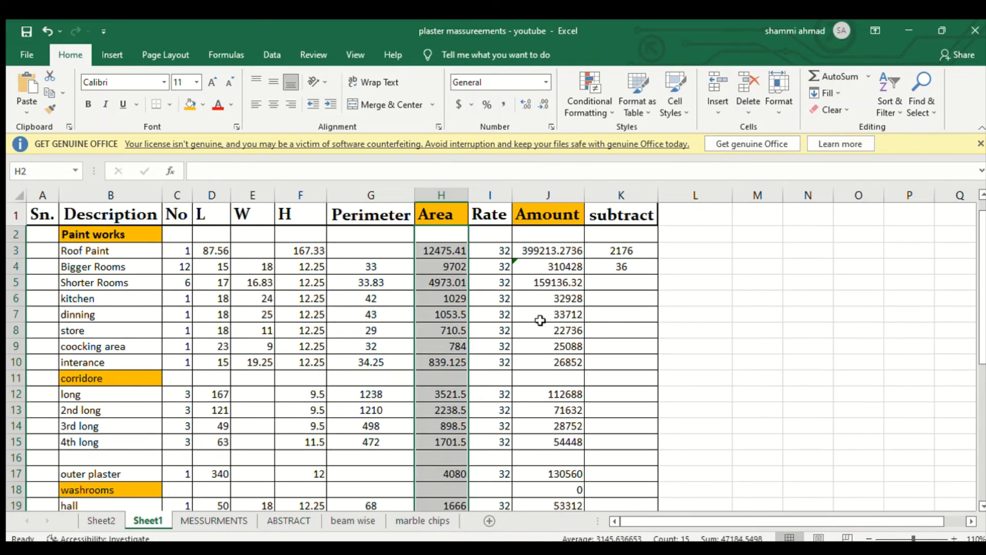
pyautogui.click(543, 250)
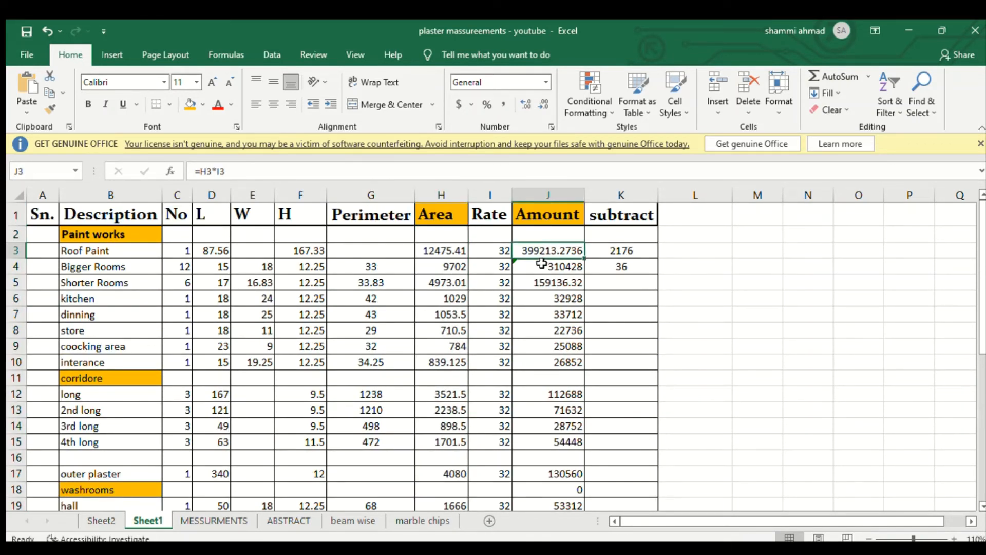
pyautogui.doubleClick(542, 265)
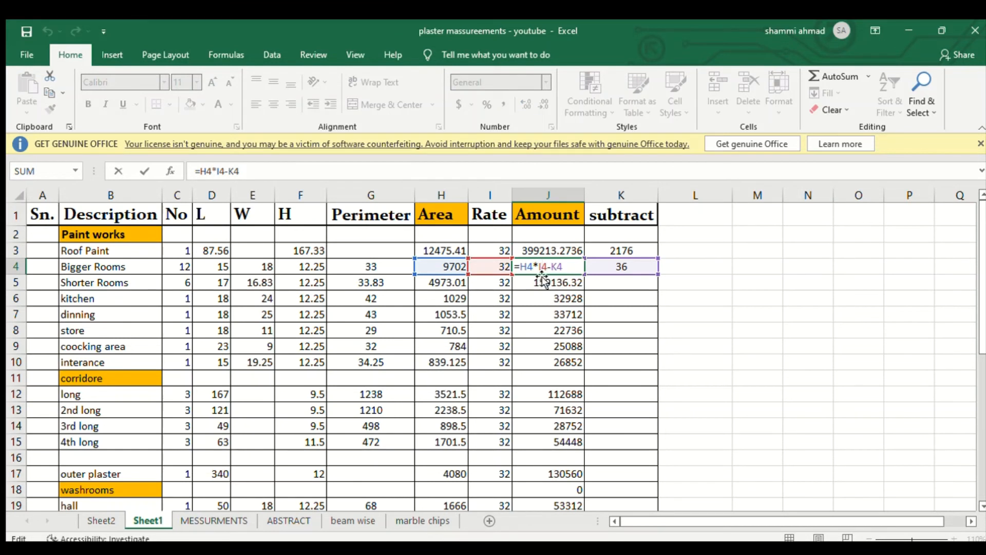
pyautogui.hotkey('ctrl', 'Return')
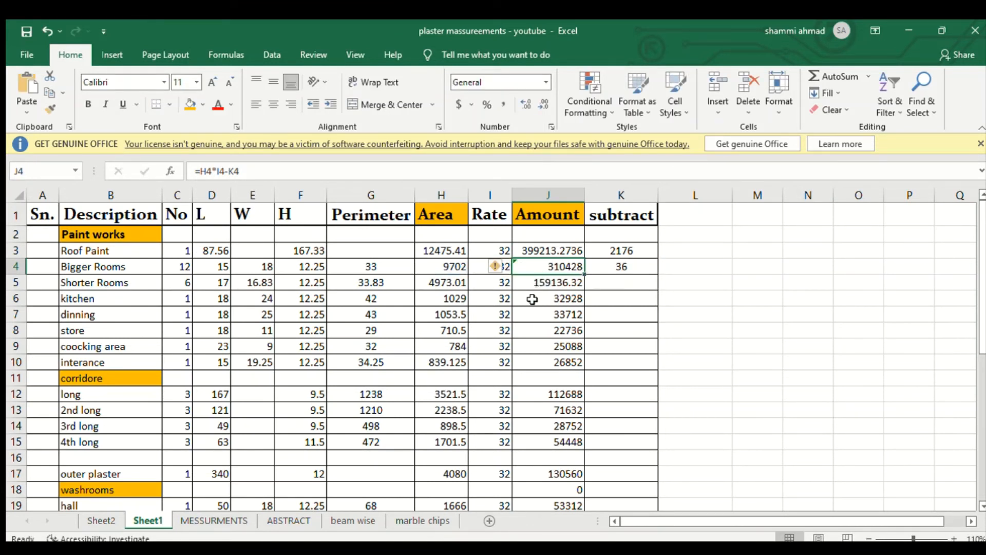
pyautogui.doubleClick(532, 299)
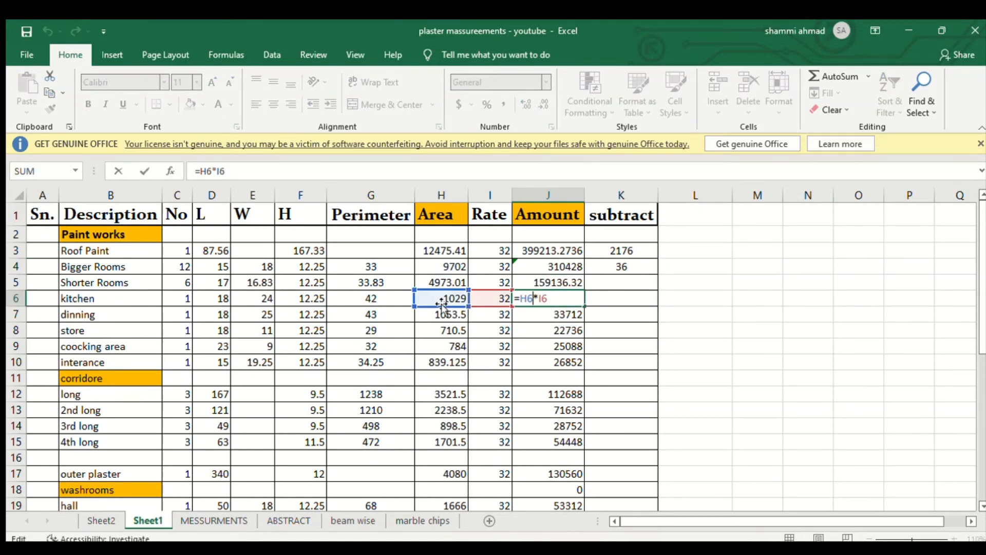
pyautogui.press('Return')
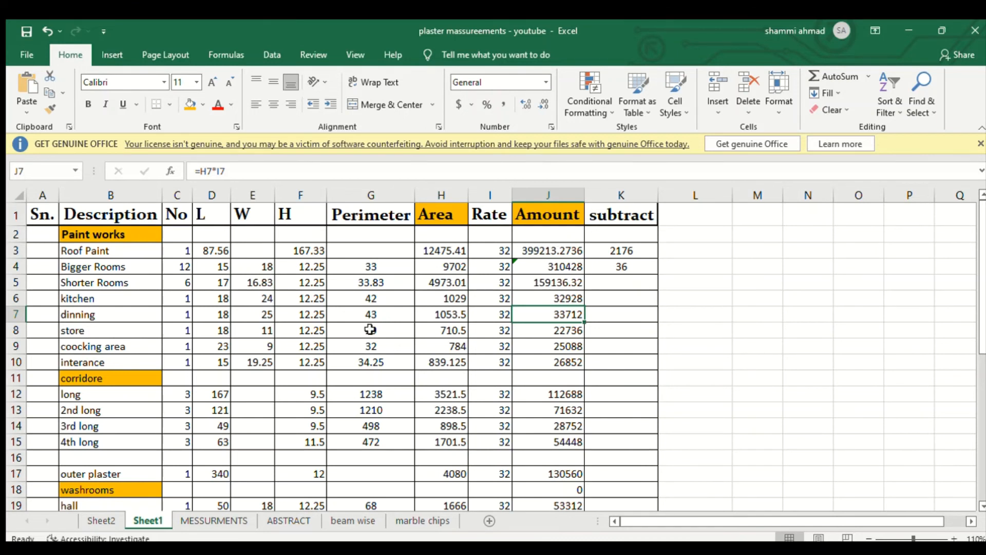
# - Delete the whole dinning row to test its effect on the Area and Amount totals
pyautogui.click(18, 319)
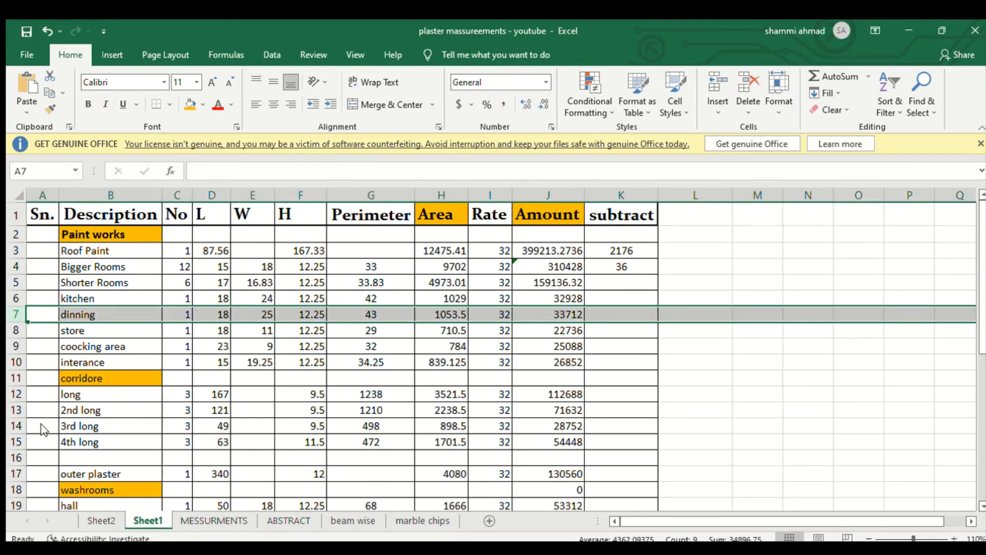
pyautogui.hotkey('ctrl', '-')
pyautogui.scroll(-5, 507, 324)
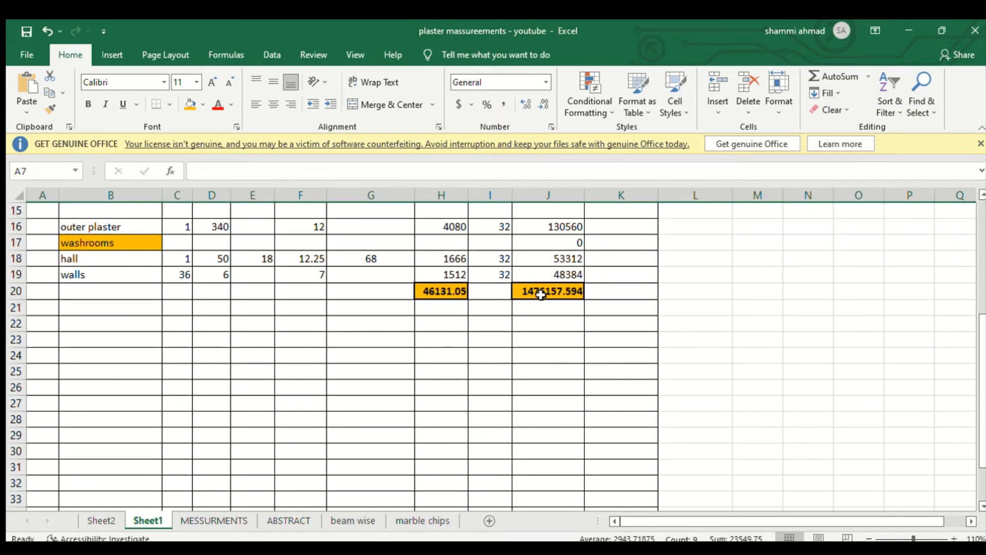
pyautogui.scroll(5, 531, 300)
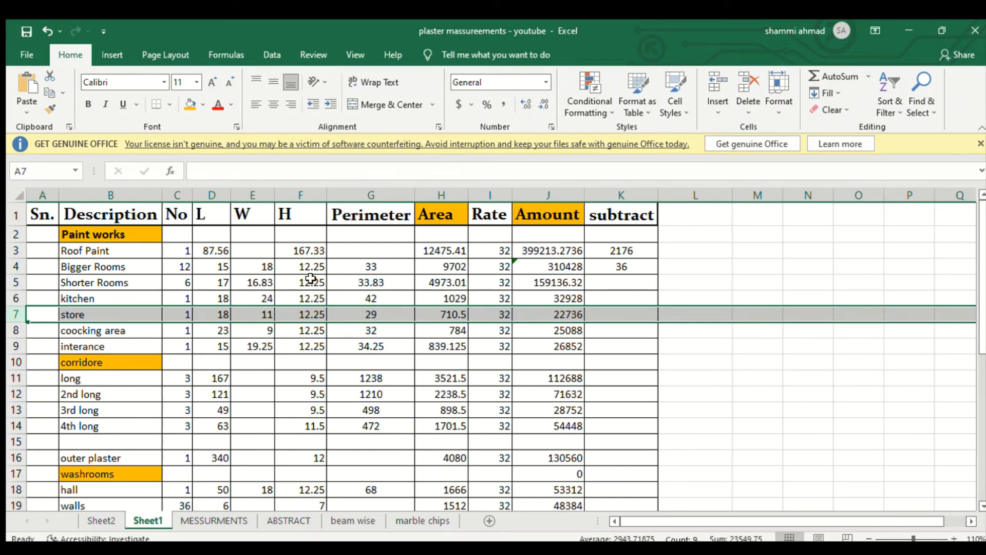
# - Undo the deletion of the dinning row and check the Area and Amount totals again
pyautogui.hotkey('ctrl', 'z')
pyautogui.scroll(-5, 405, 371)
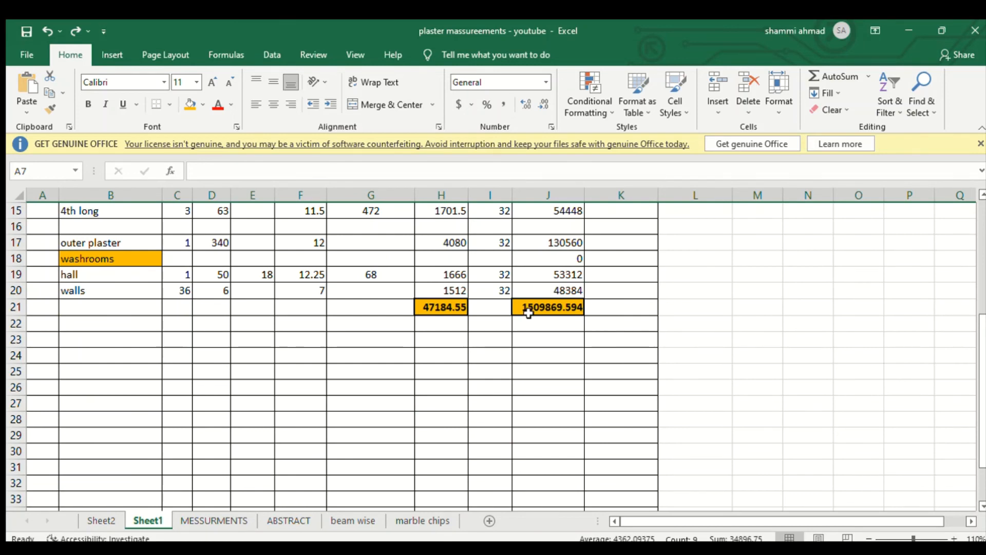
pyautogui.scroll(5, 500, 290)
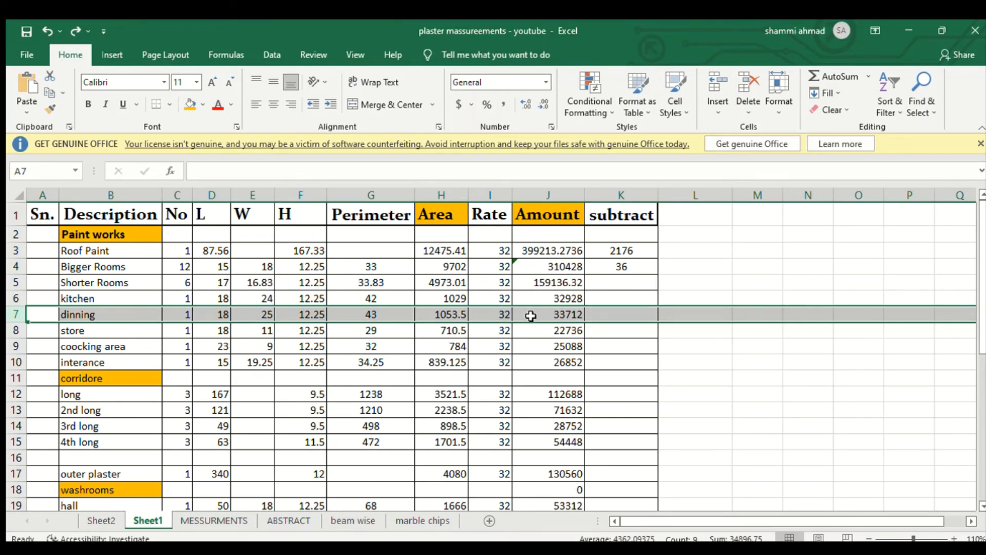
# - Review the Amount values from Roof Paint through the washroom walls, then check the dinning row's Perimeter formula and select that entire row
pyautogui.moveTo(538, 251); pyautogui.dragTo(559, 355)
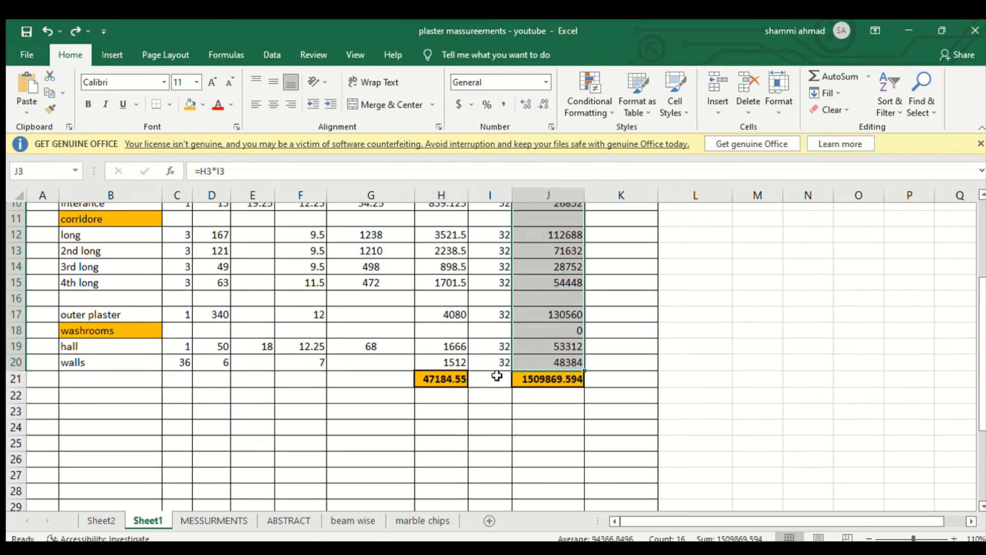
pyautogui.scroll(3, 497, 376)
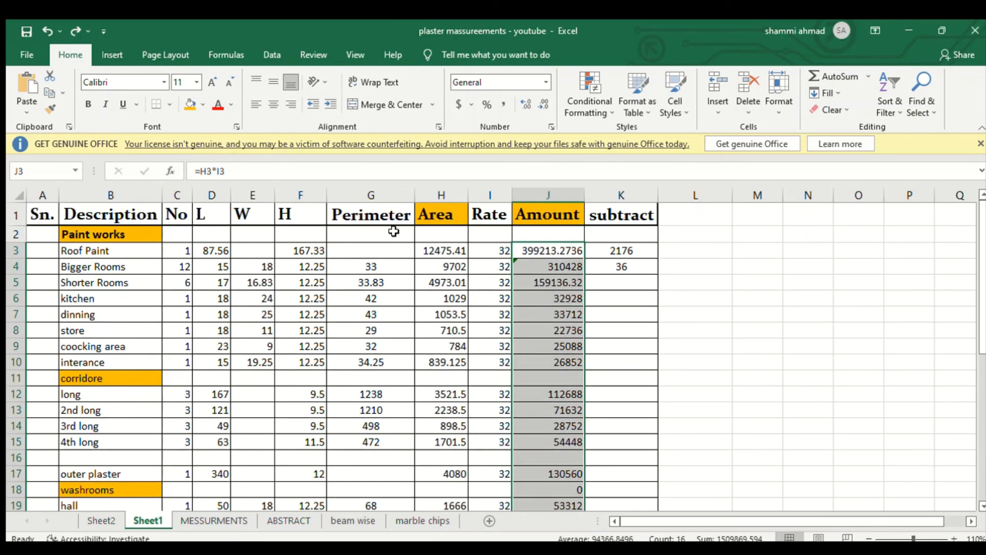
pyautogui.click(336, 315)
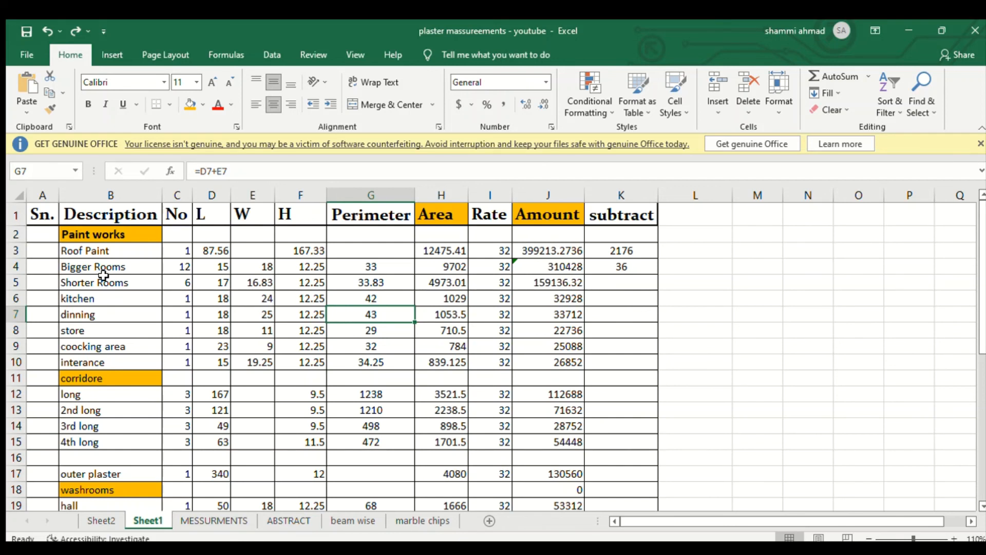
pyautogui.click(19, 320)
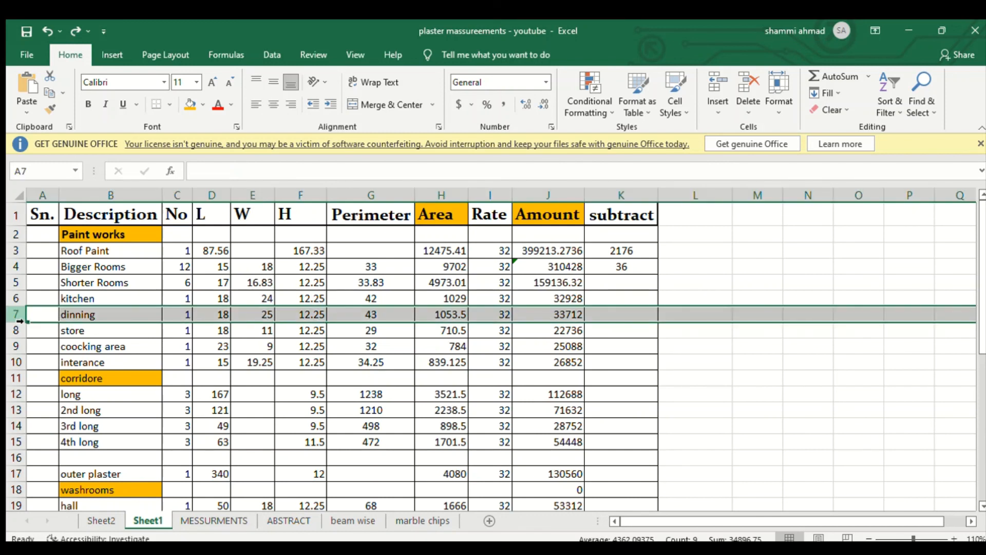